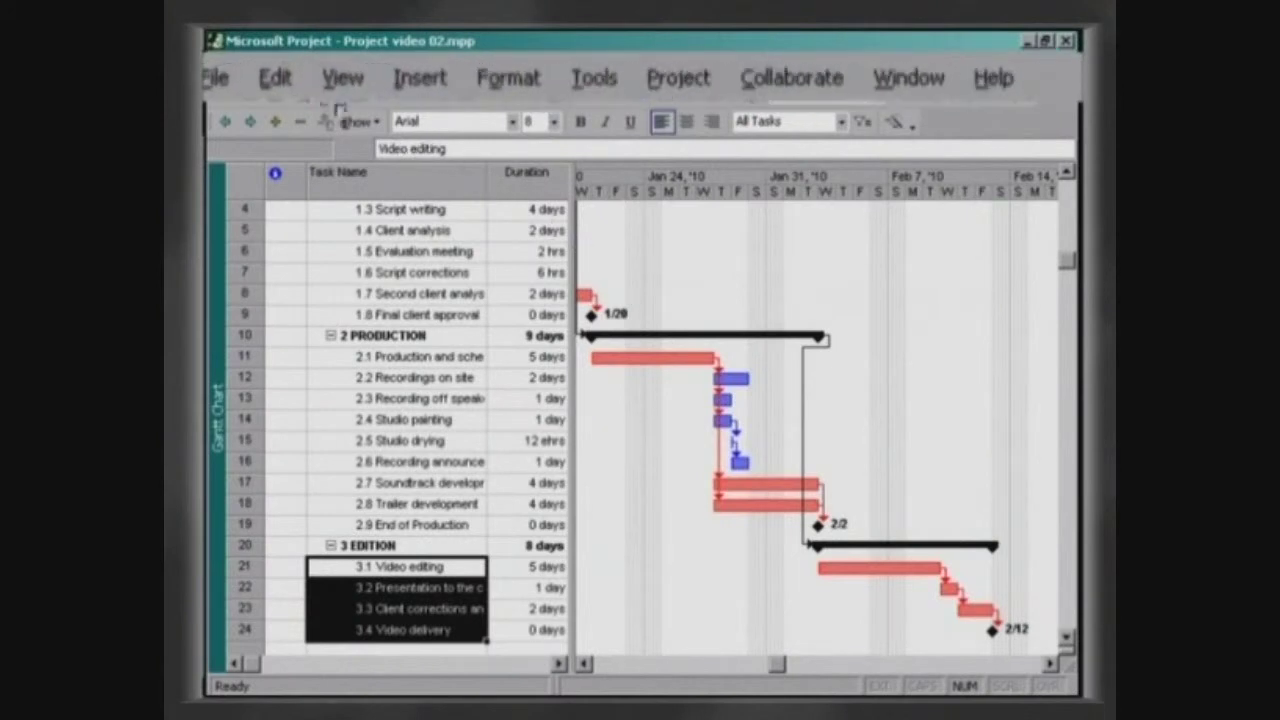
Show the View Bar and switch to the Resource Sheet view
{"action": "left_click", "coordinate": [325, 65]}
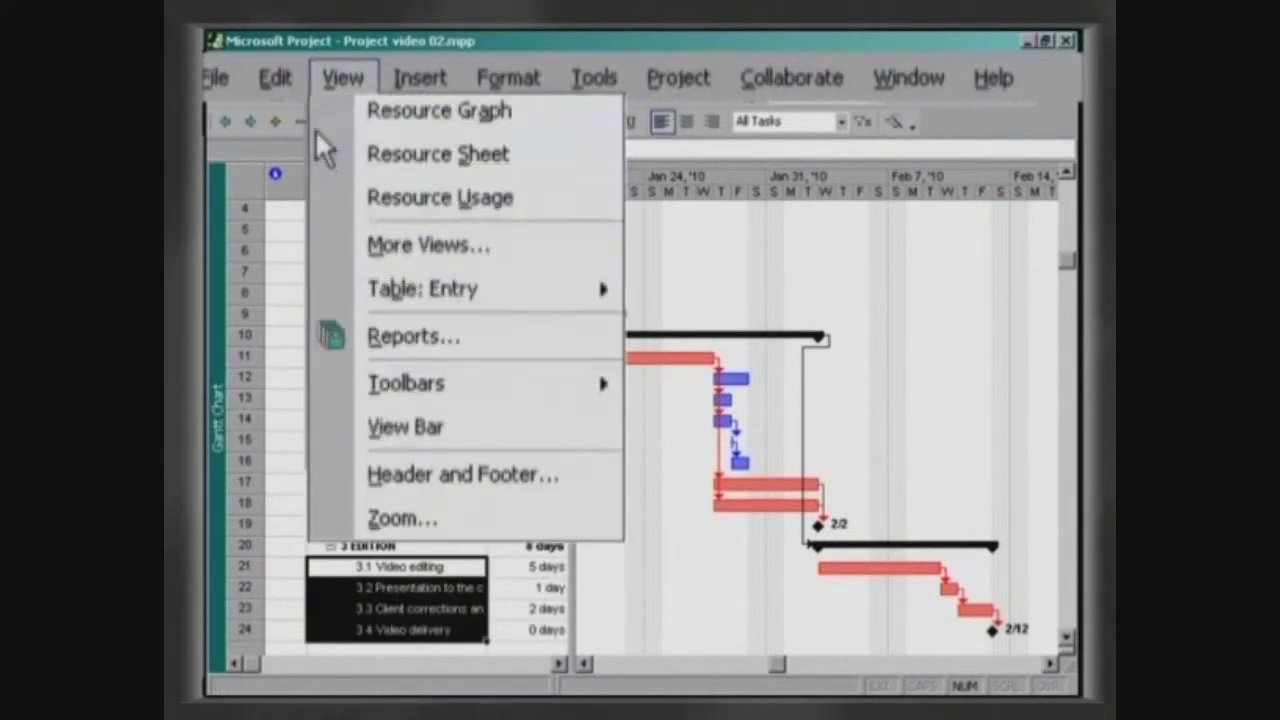
{"action": "left_click", "coordinate": [325, 427]}
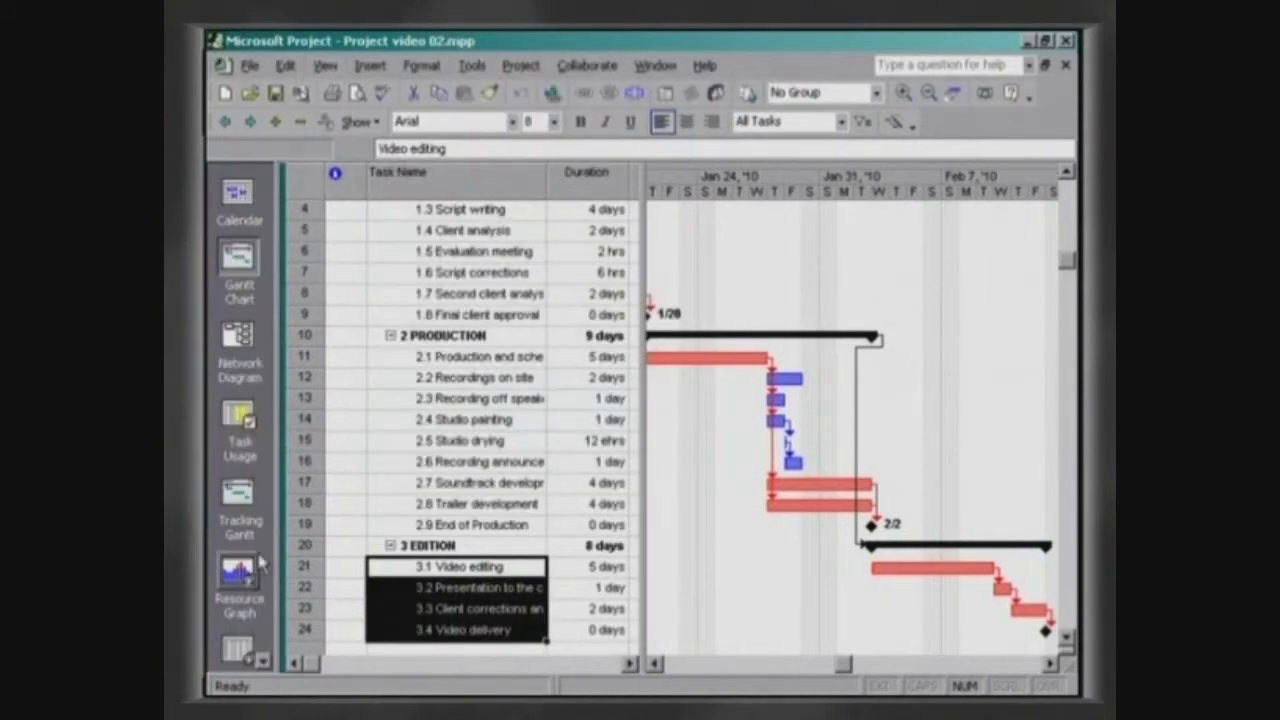
{"action": "left_click", "coordinate": [262, 661]}
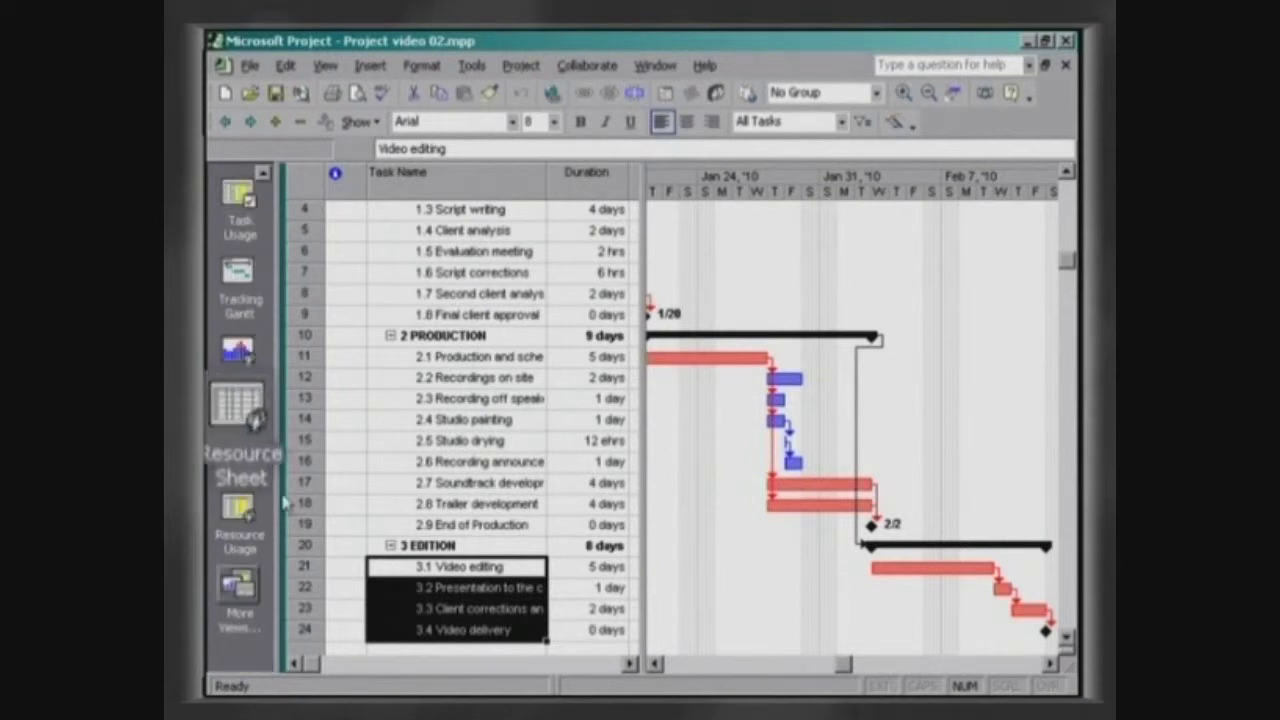
{"action": "left_click", "coordinate": [256, 426]}
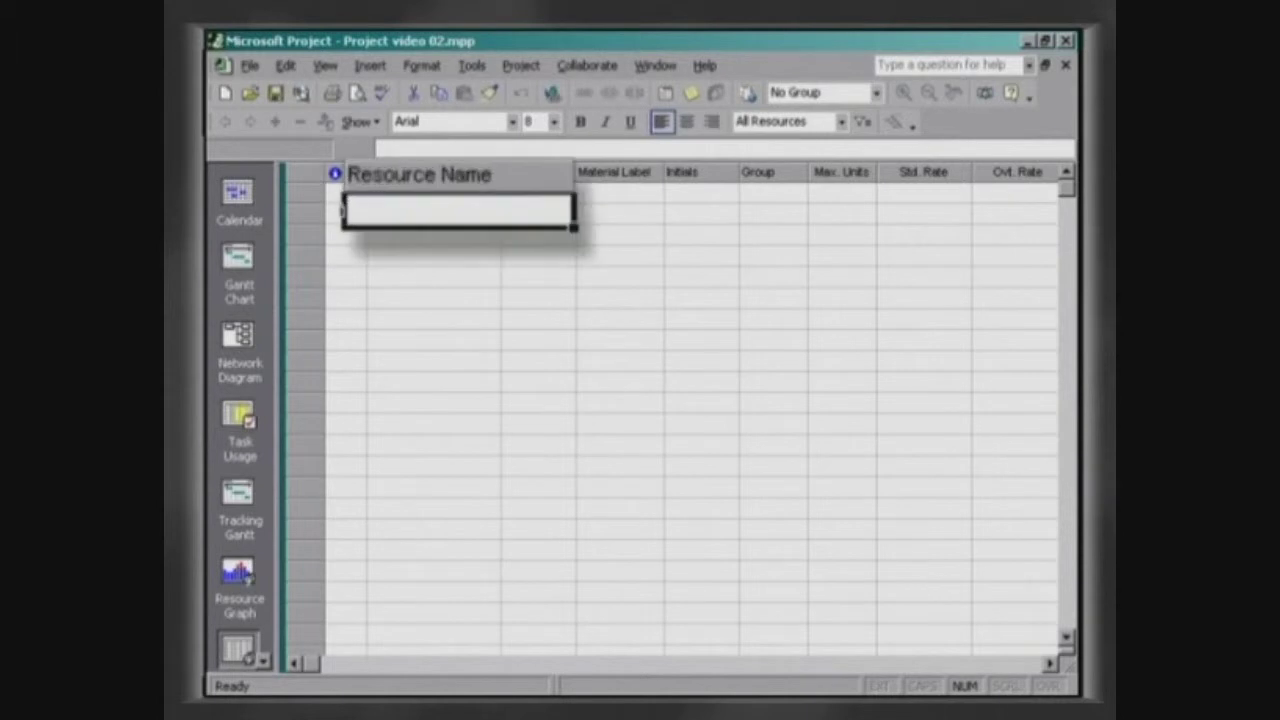
Add a resource named Attendance and keep its type as Work
{"action": "type", "text": "A"}
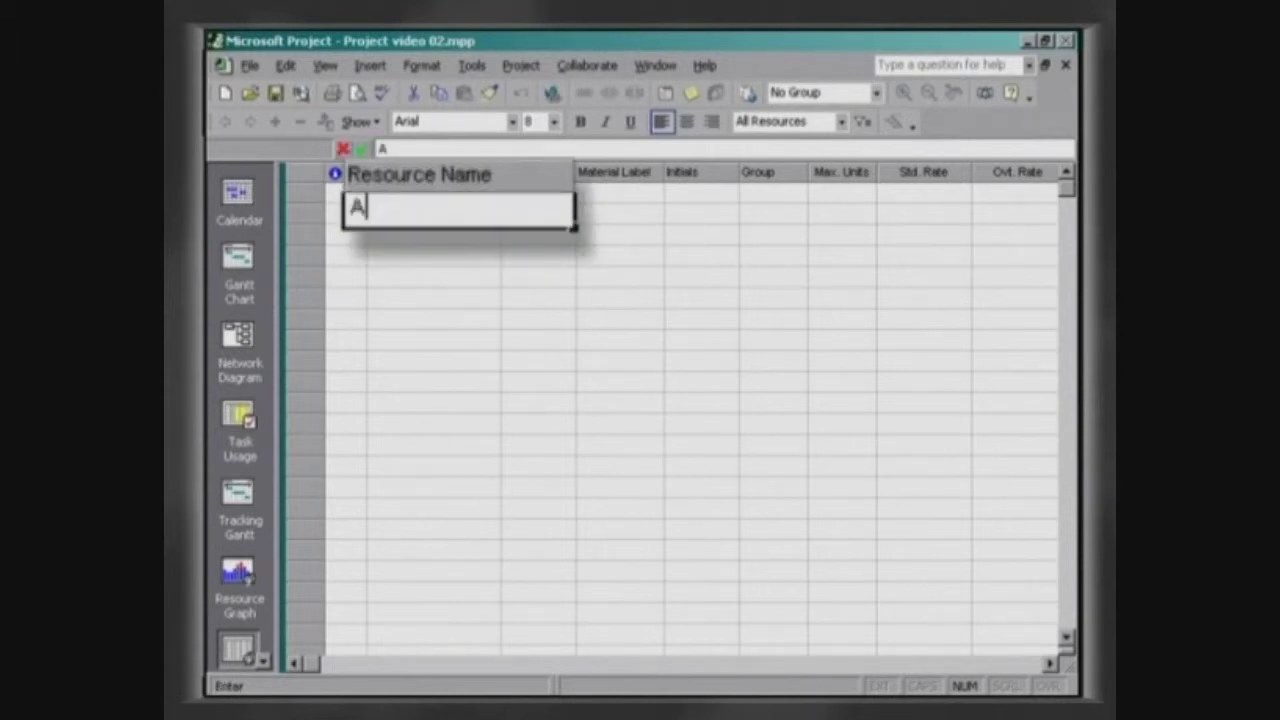
{"action": "type", "text": "ttendance"}
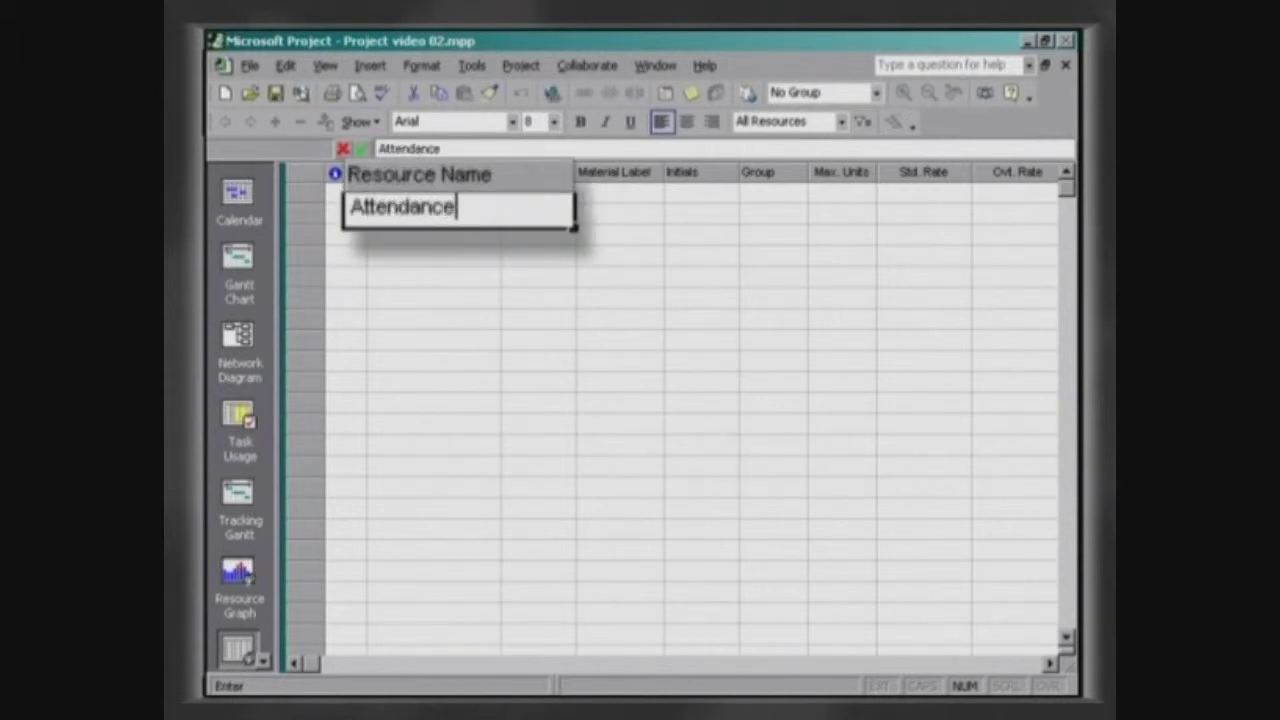
{"action": "key", "text": "Tab"}
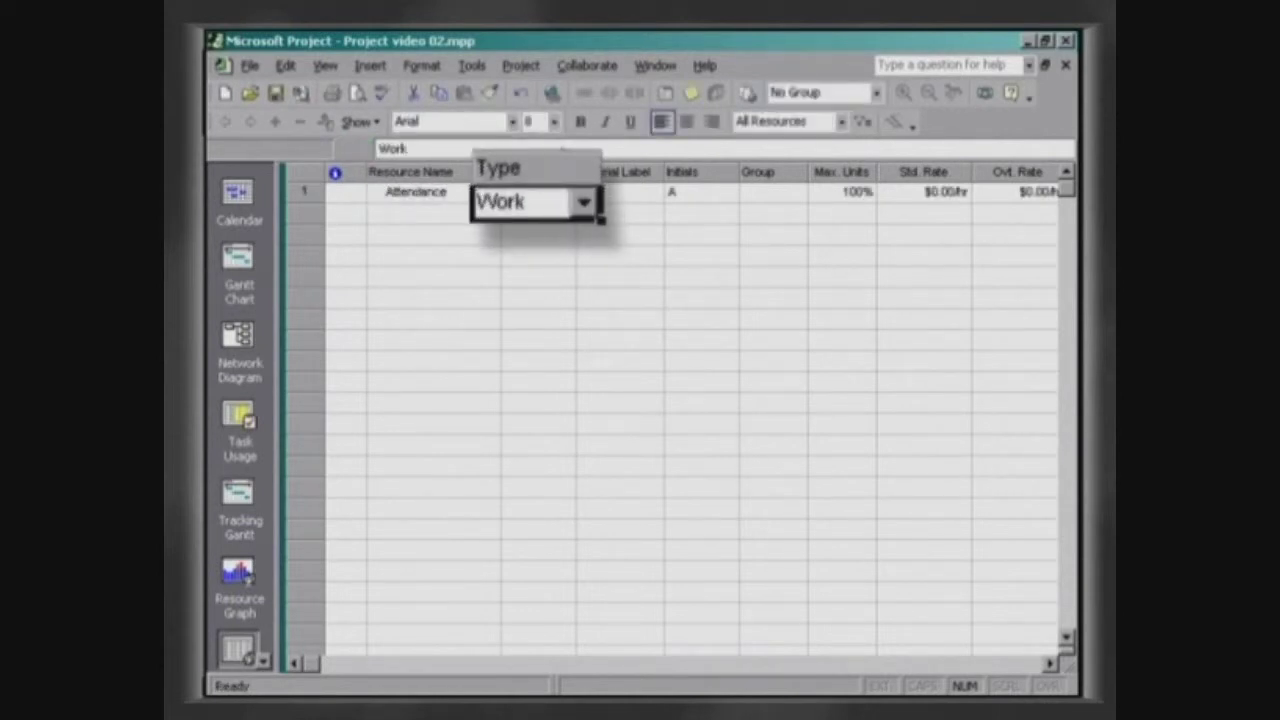
{"action": "left_click", "coordinate": [584, 203]}
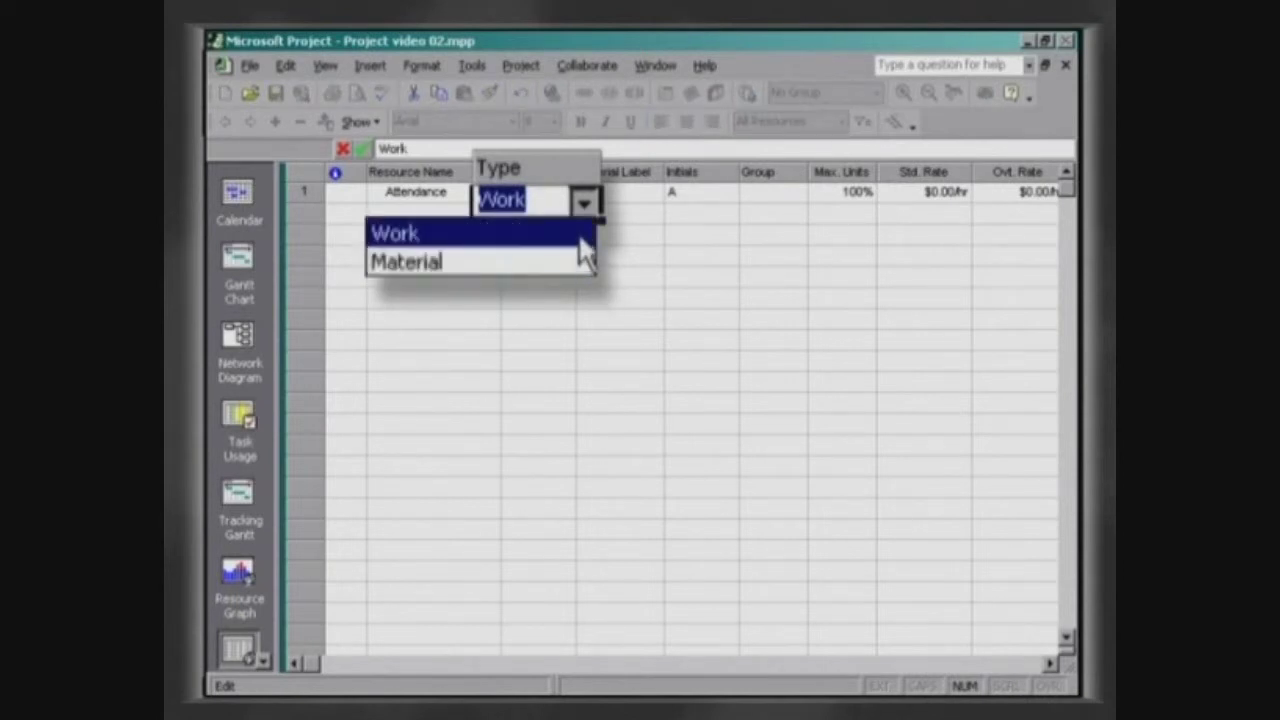
{"action": "left_click", "coordinate": [582, 236]}
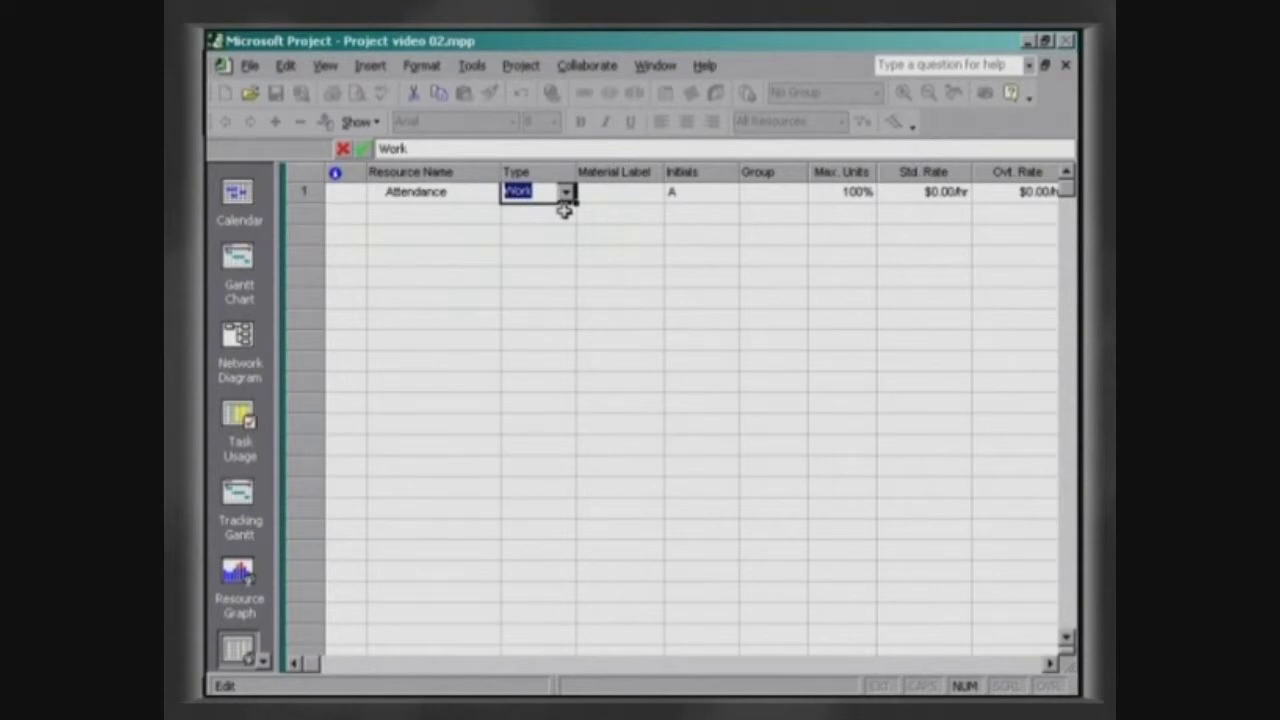
Enter initials ATT and group Employee for the Attendance resource
{"action": "left_click", "coordinate": [700, 191]}
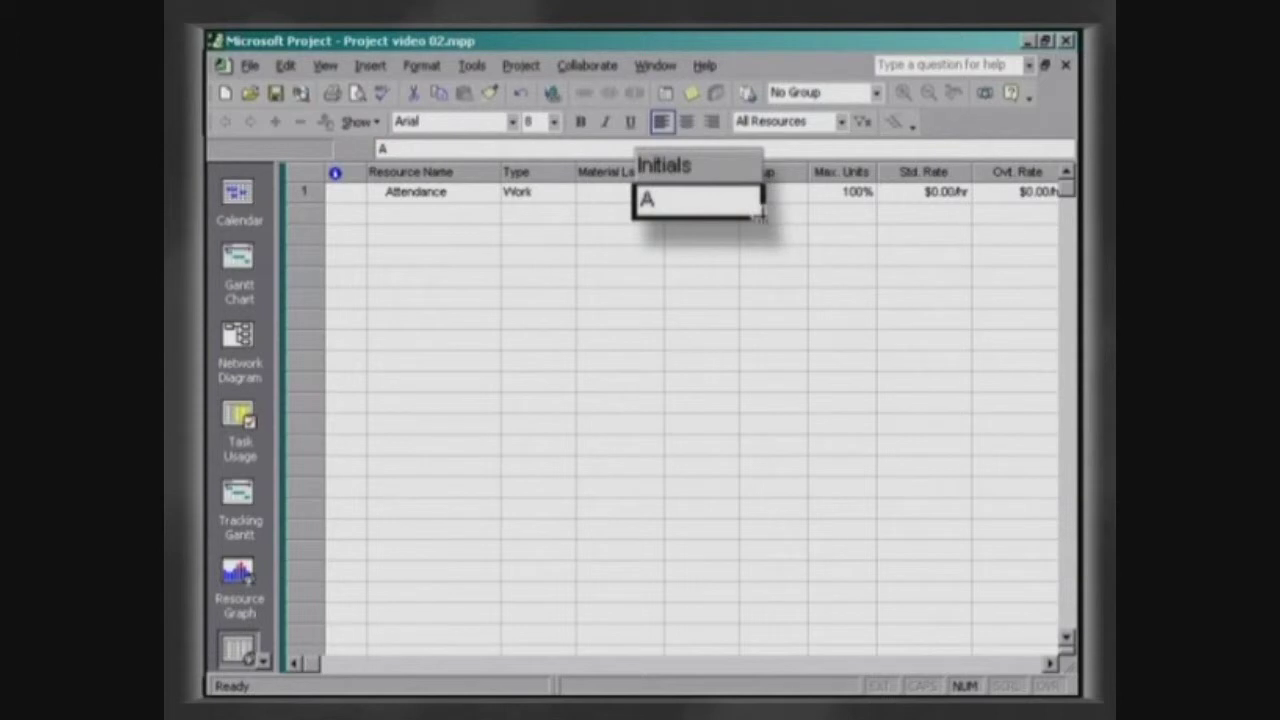
{"action": "type", "text": "ATT"}
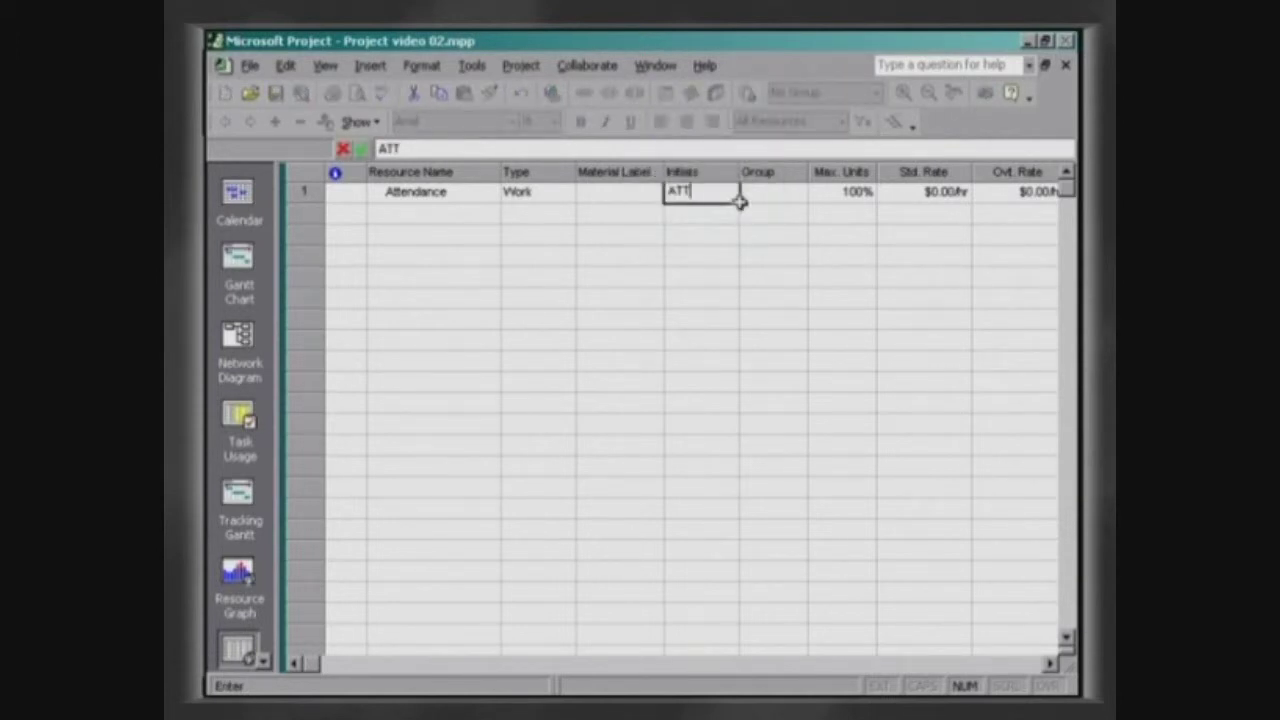
{"action": "key", "text": "Tab"}
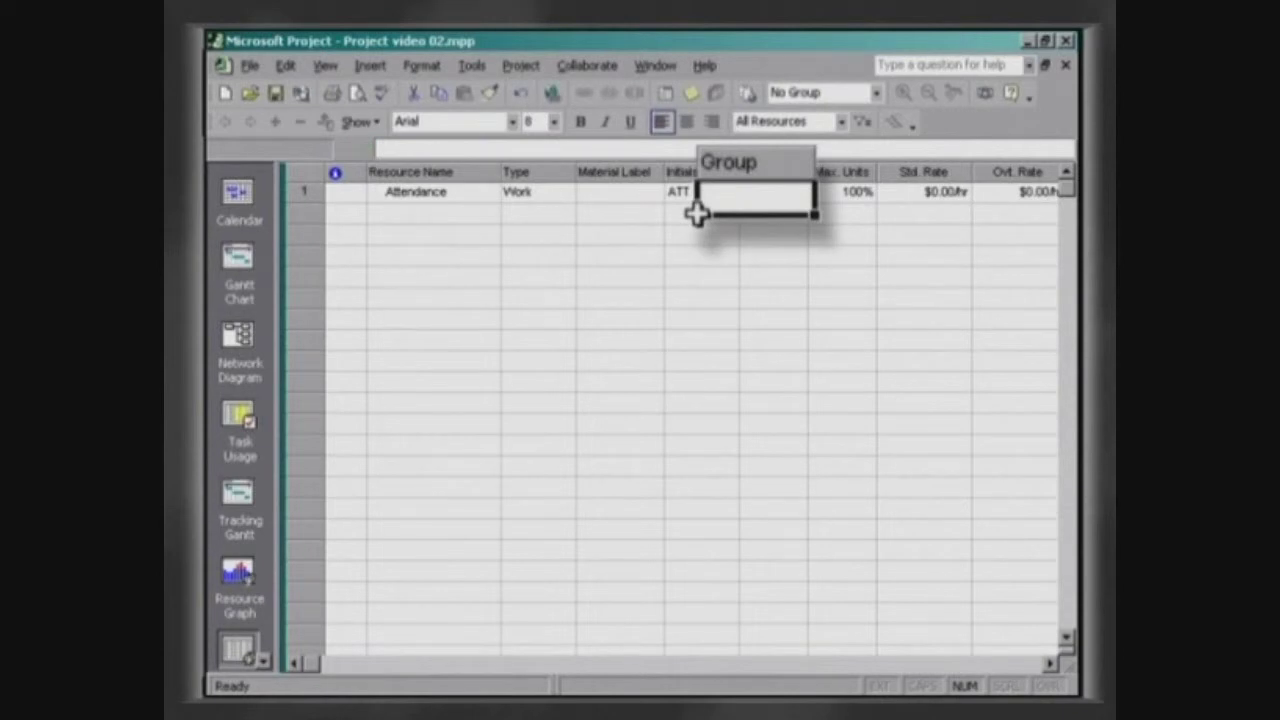
{"action": "type", "text": "Emplo"}
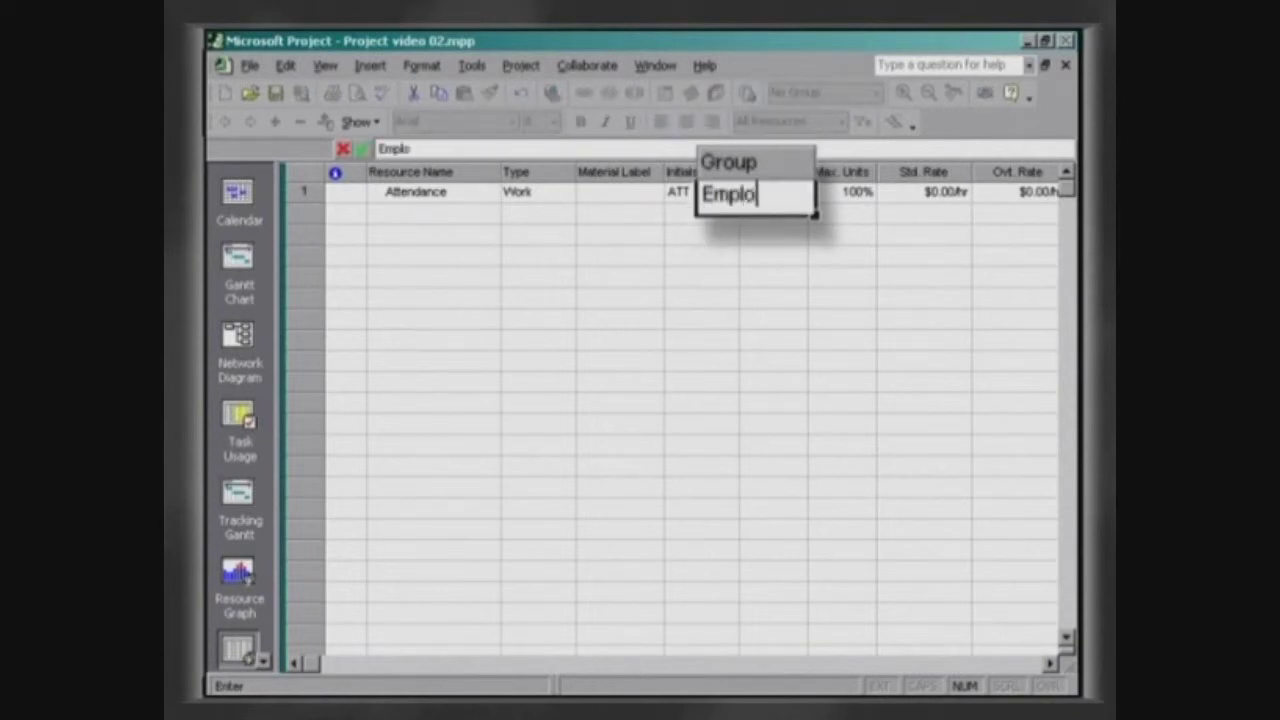
{"action": "type", "text": "yee"}
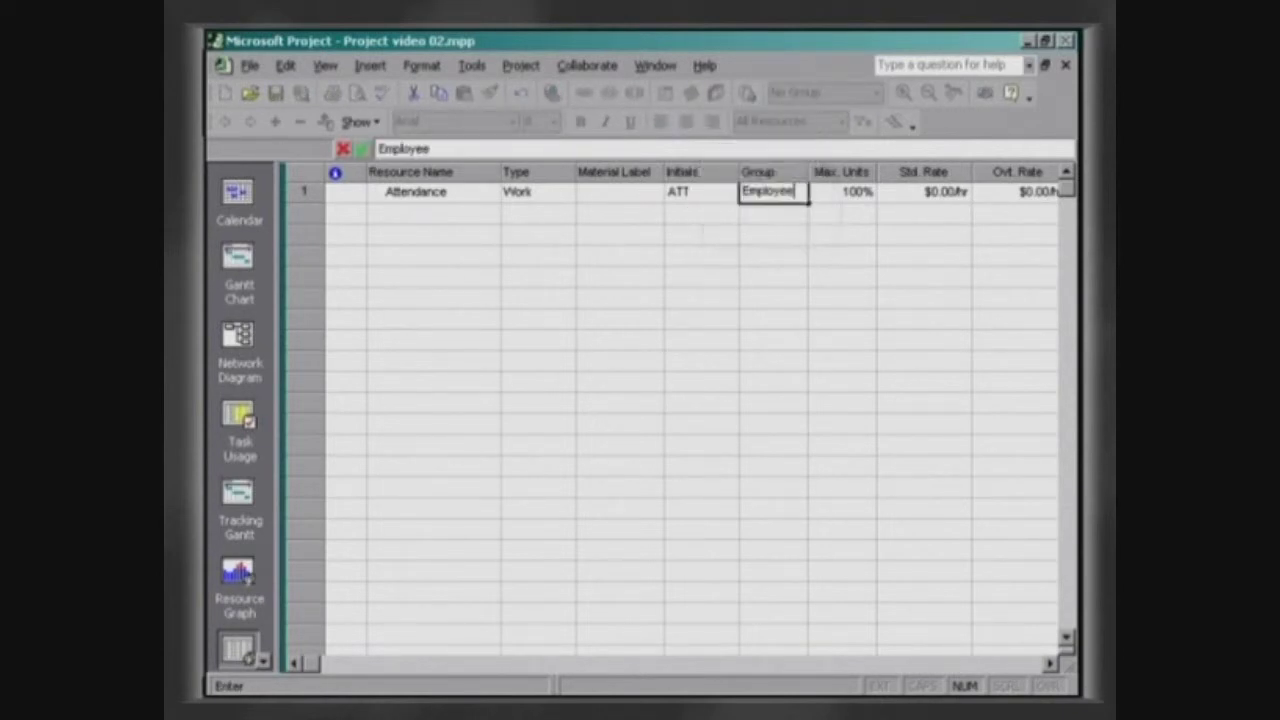
{"action": "key", "text": "Tab"}
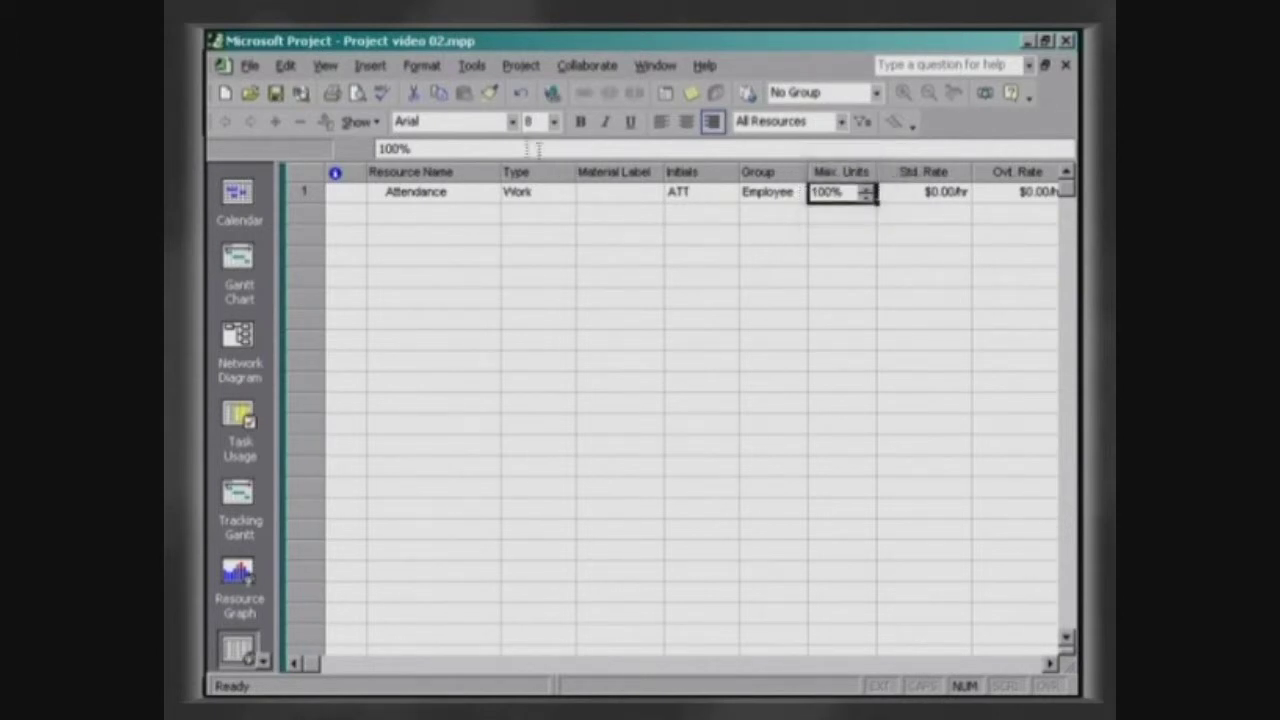
In the Schedule options, show assignment units as Decimal and set it as default
{"action": "left_click", "coordinate": [471, 65]}
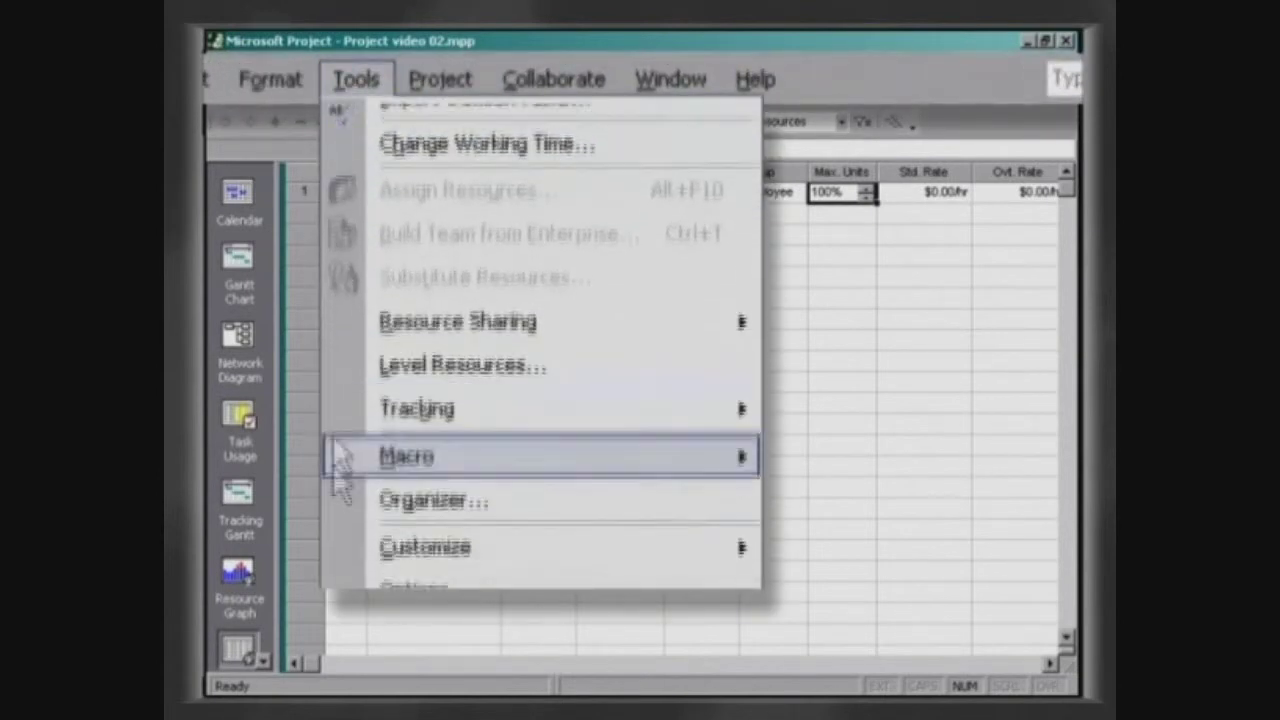
{"action": "left_click", "coordinate": [475, 469]}
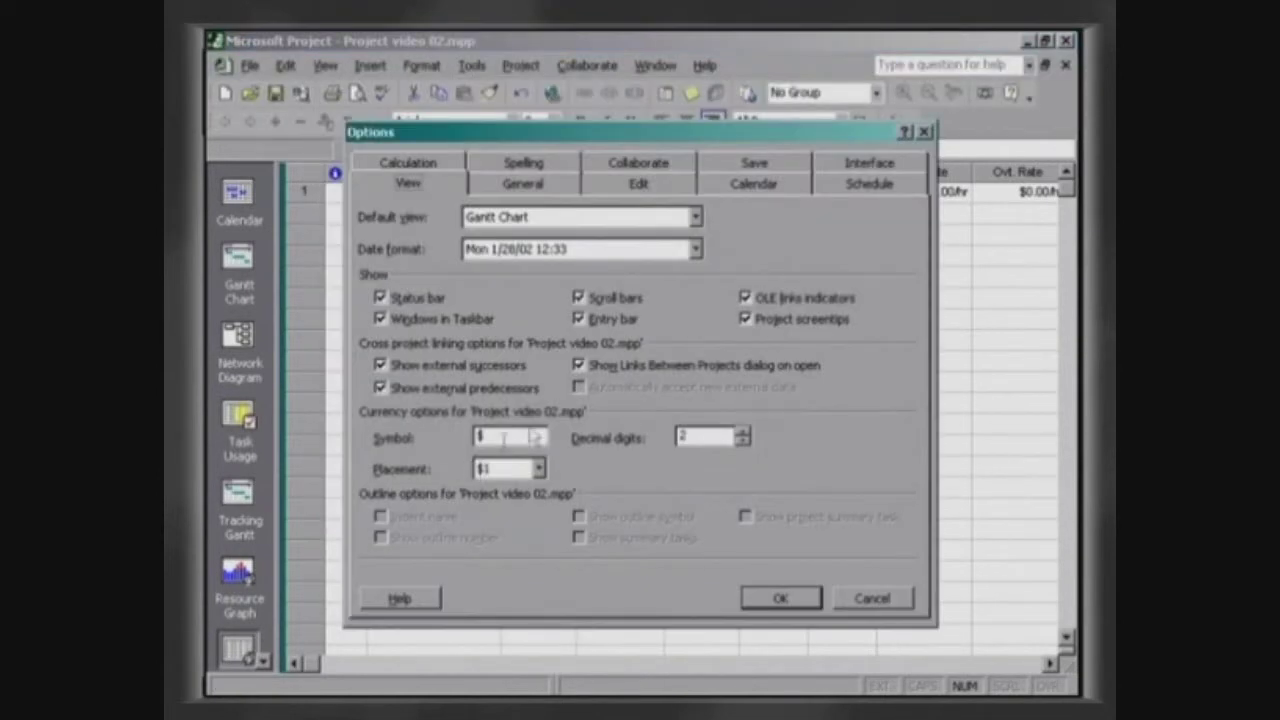
{"action": "left_click", "coordinate": [887, 172]}
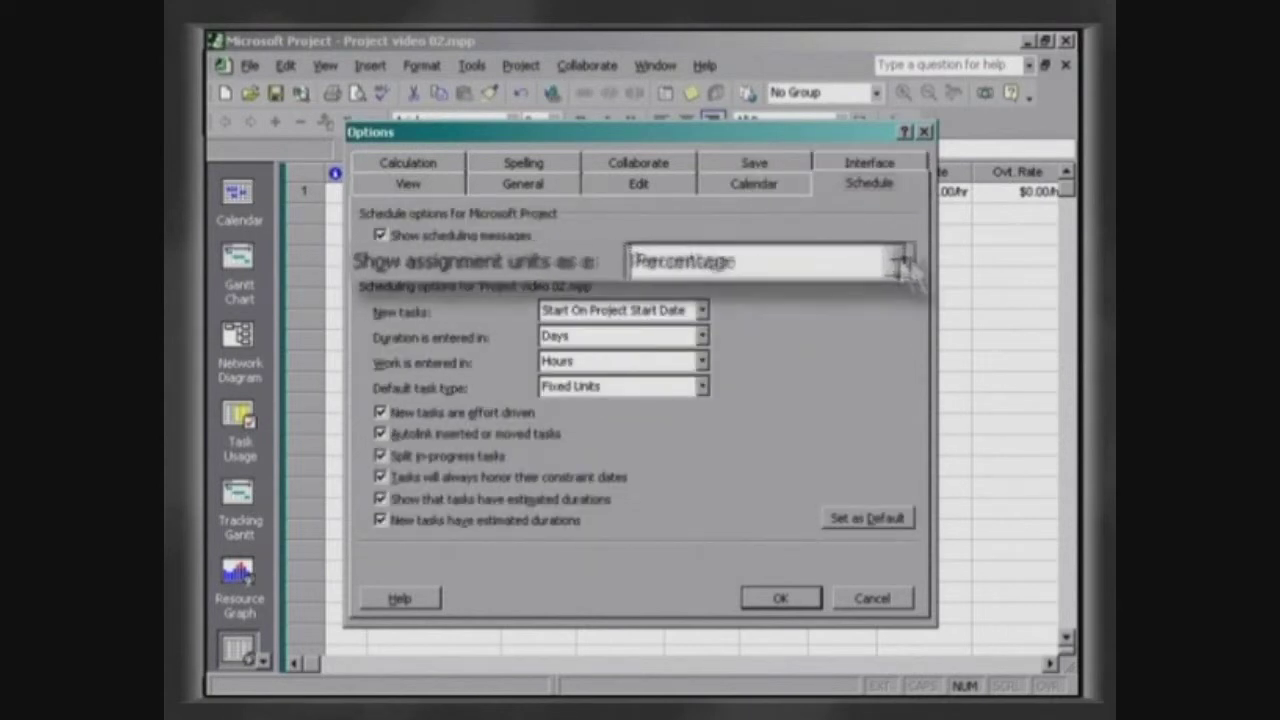
{"action": "left_click", "coordinate": [702, 260]}
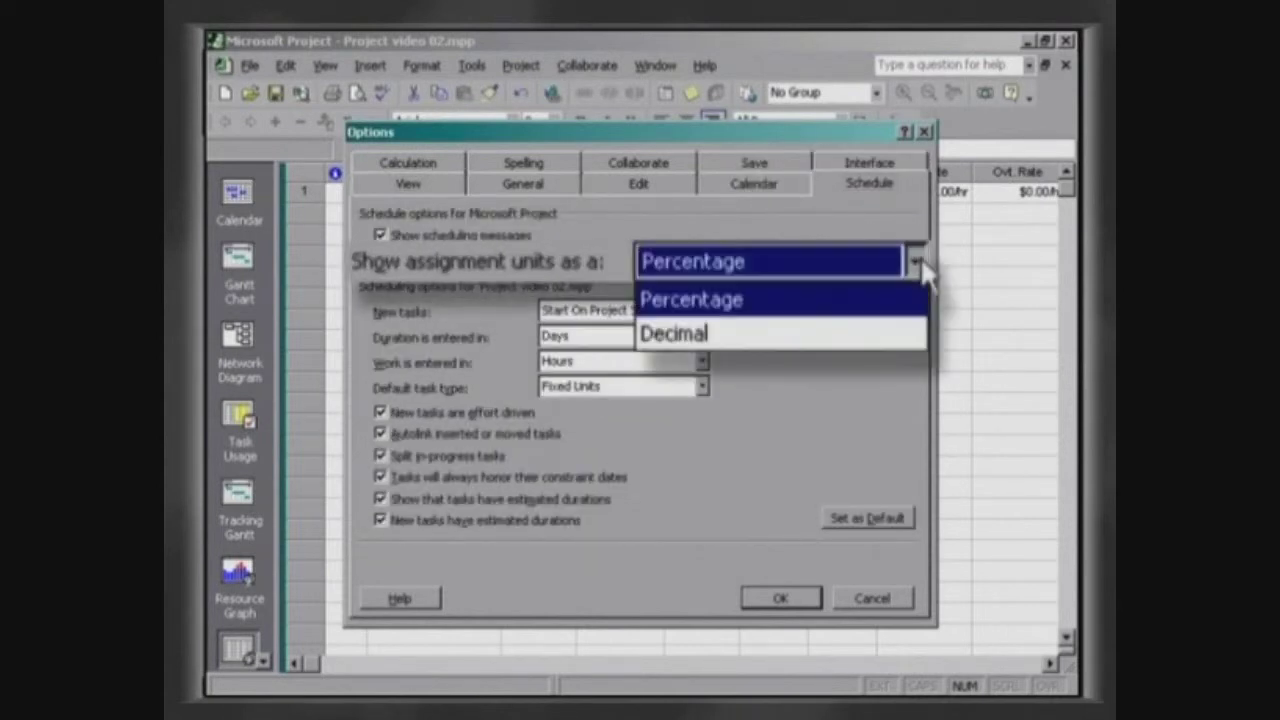
{"action": "left_click", "coordinate": [913, 332]}
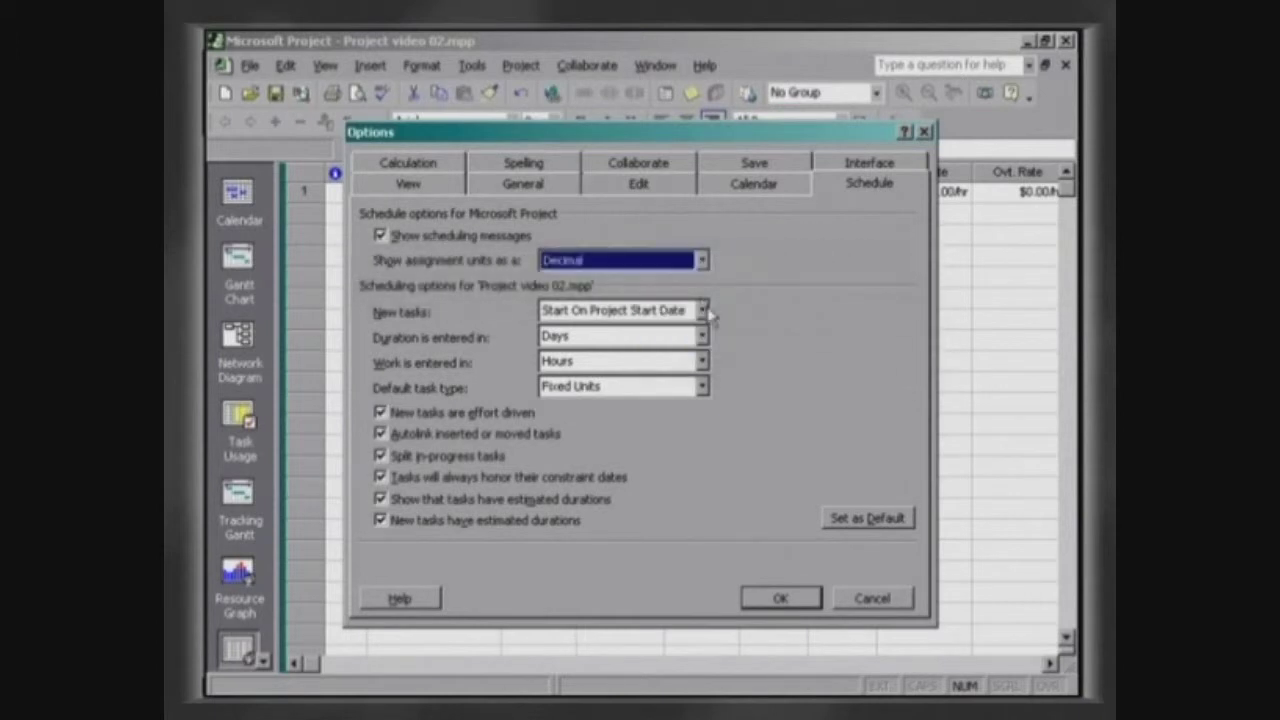
{"action": "left_click", "coordinate": [901, 528]}
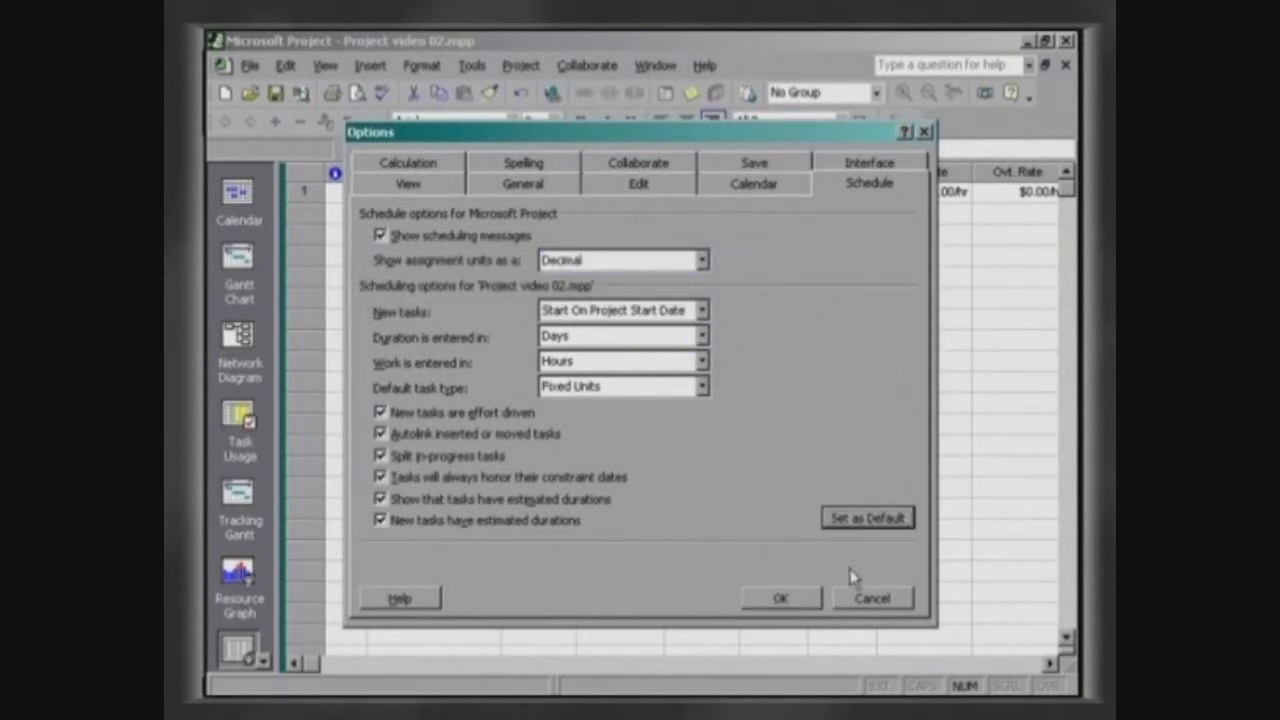
{"action": "left_click", "coordinate": [782, 598]}
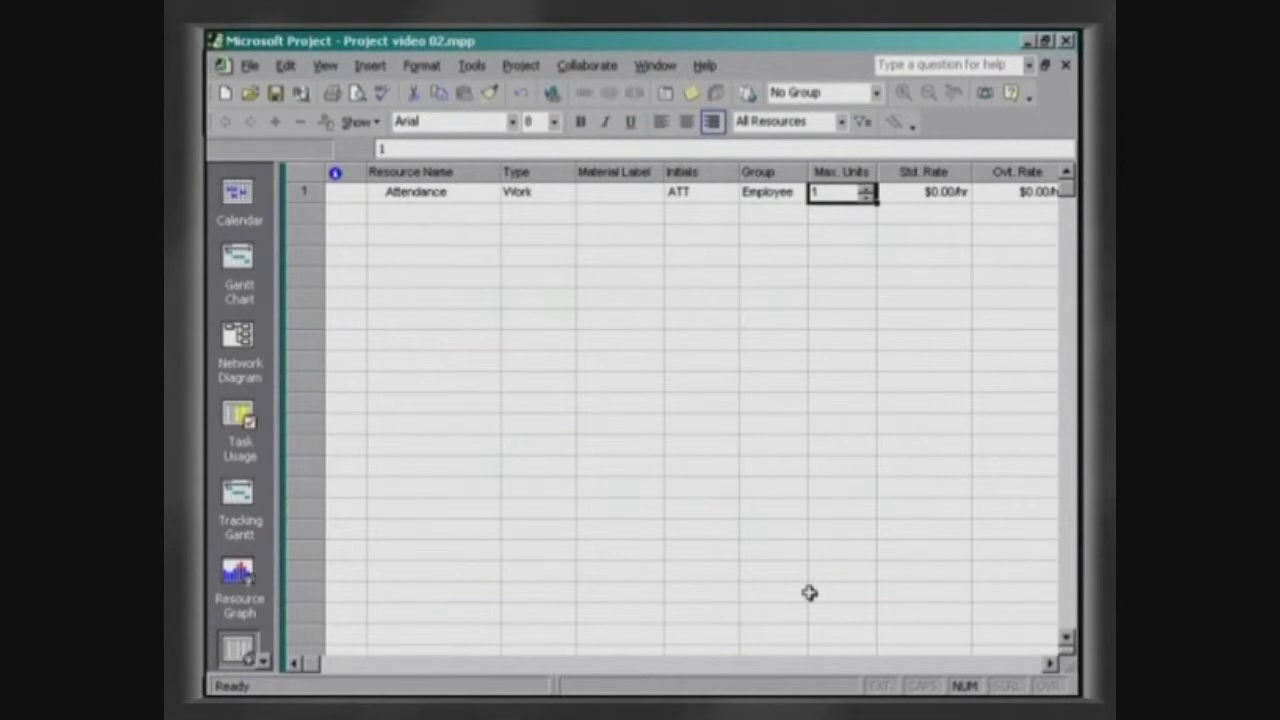
Enter Attendance's standard rate 1200.00/mon and overtime rate 1800.00/mon
{"action": "key", "text": "Tab"}
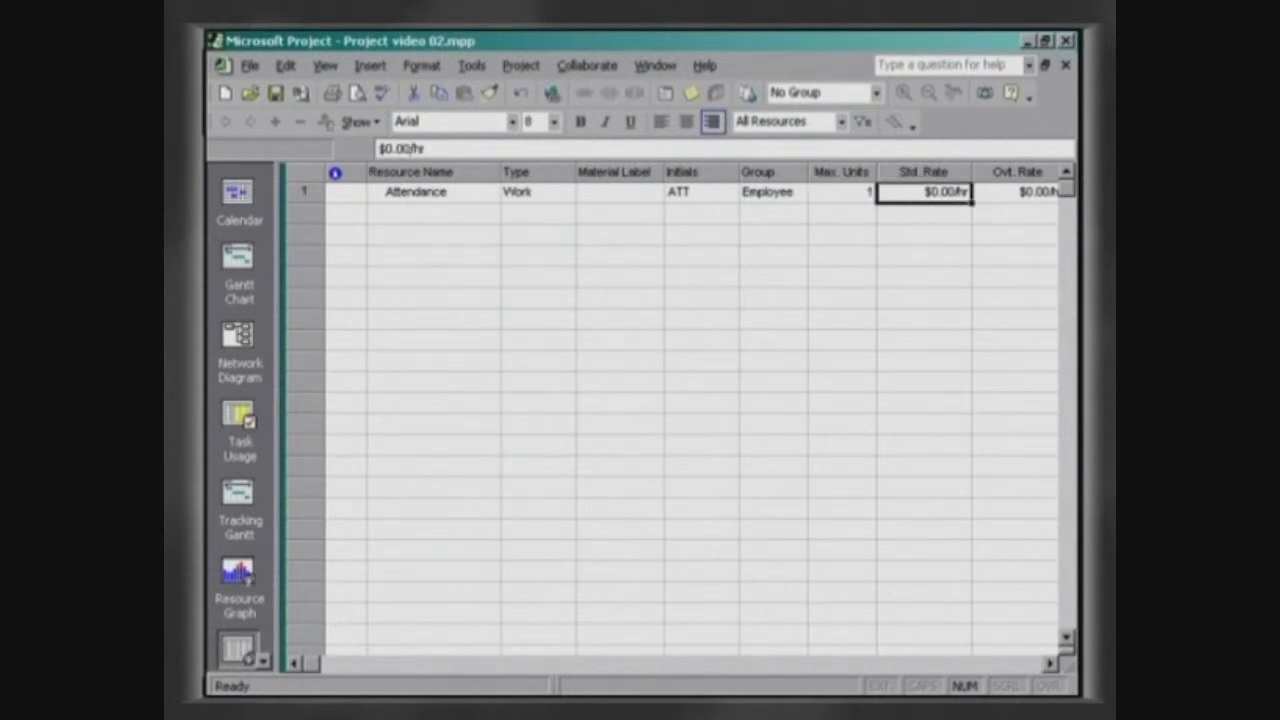
{"action": "type", "text": "120"}
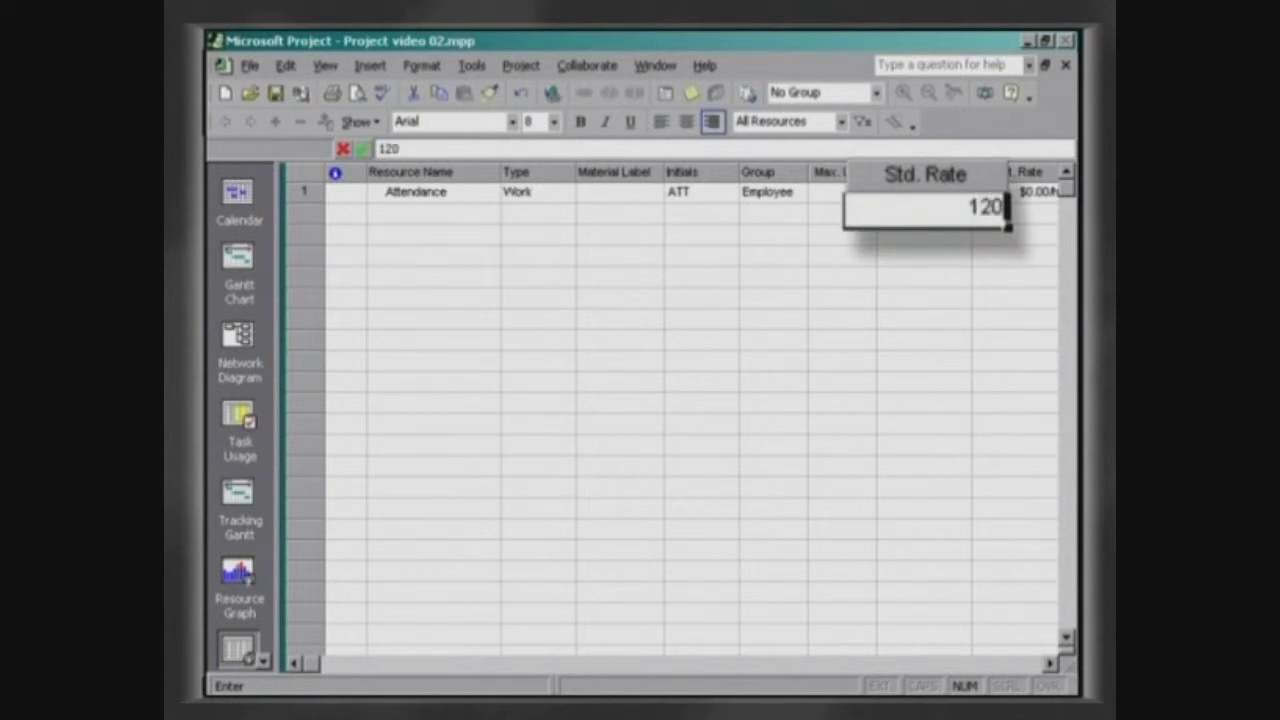
{"action": "type", "text": "0.00/"}
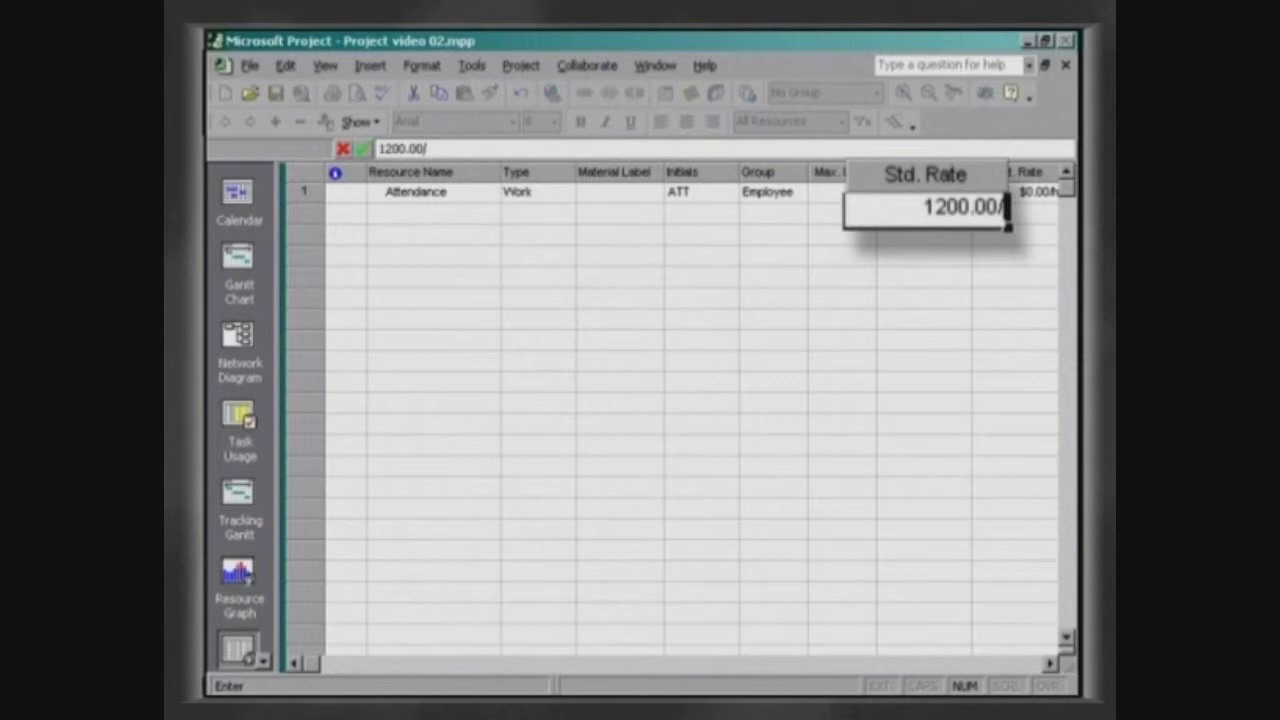
{"action": "type", "text": "mon"}
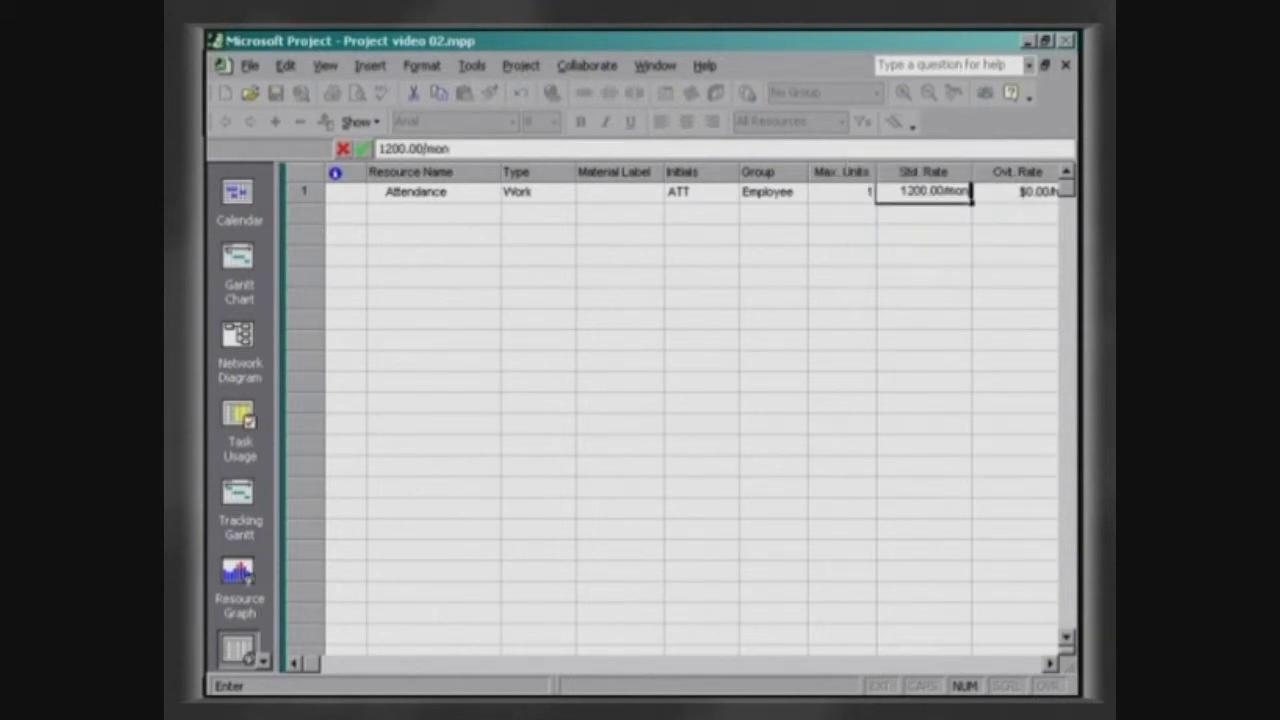
{"action": "key", "text": "Tab"}
{"action": "type", "text": "1"}
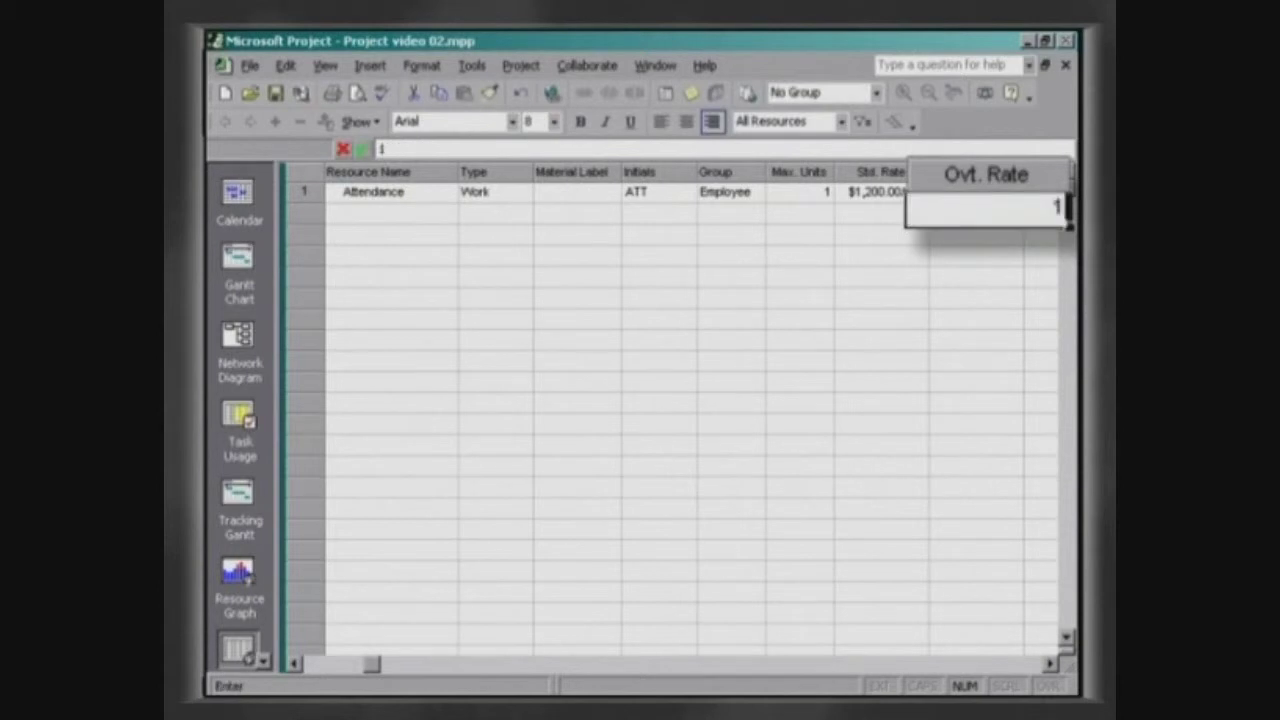
{"action": "type", "text": "800.0"}
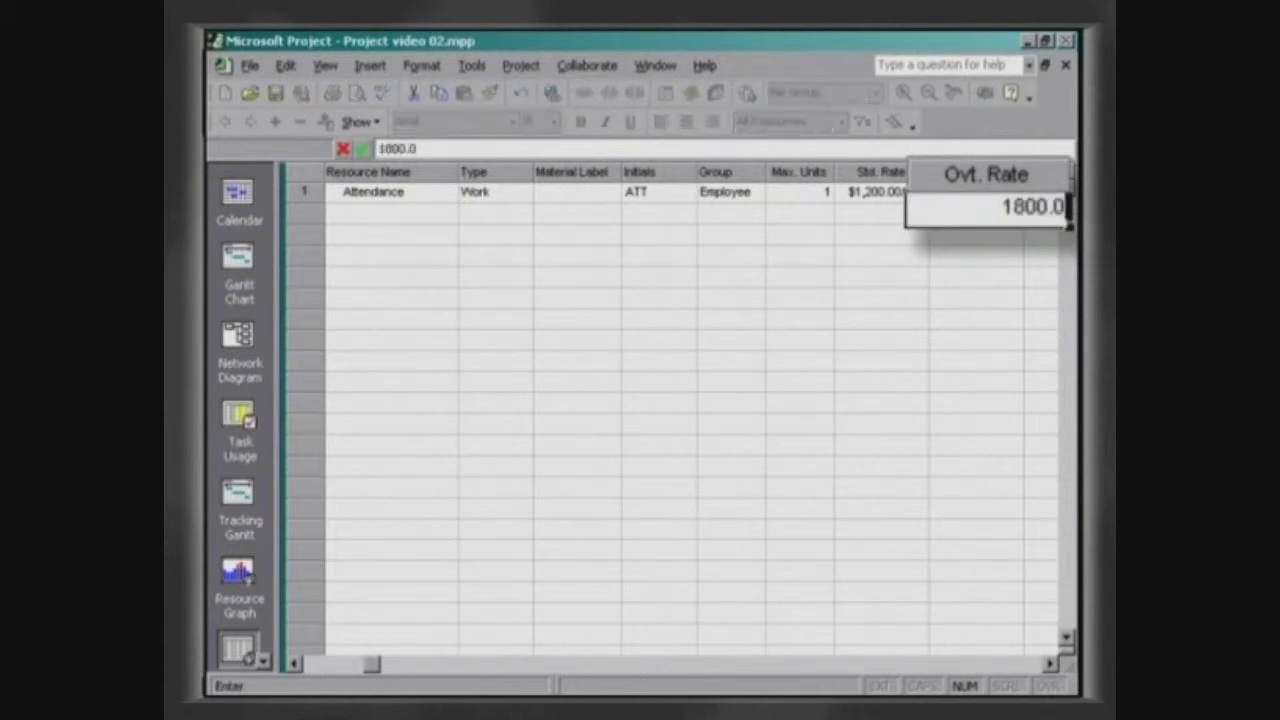
{"action": "type", "text": "0/"}
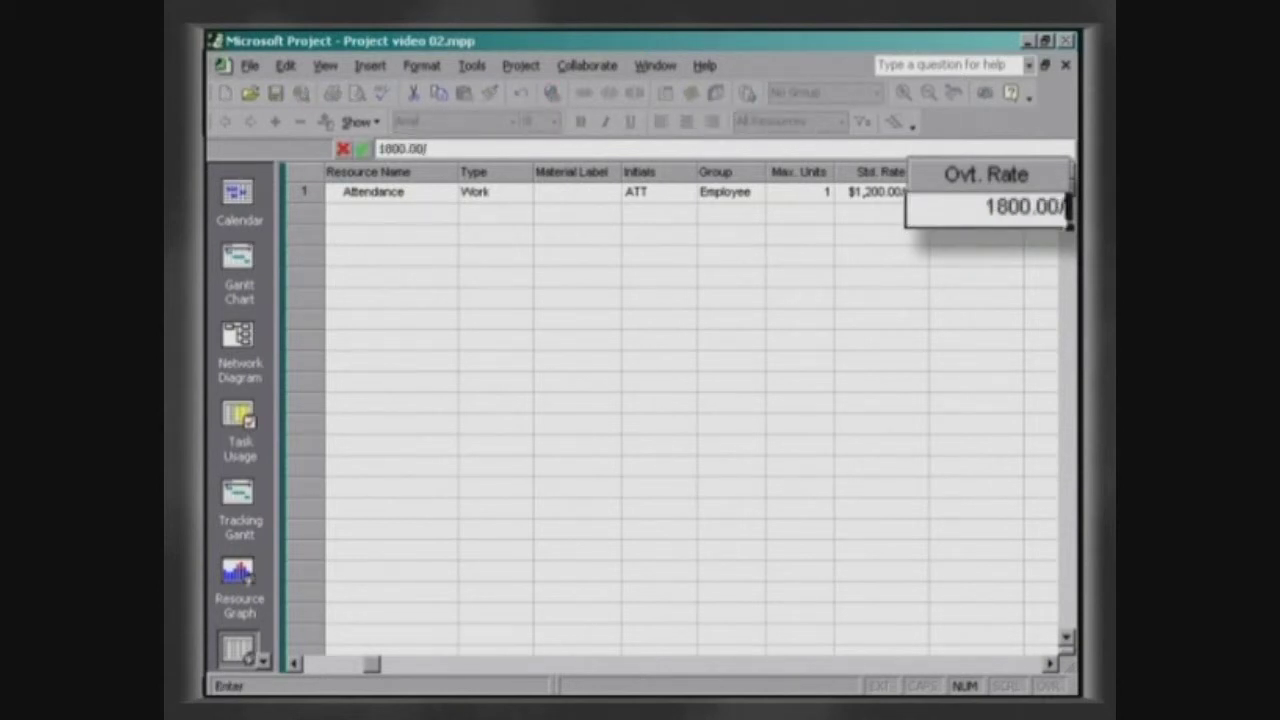
{"action": "type", "text": "mon"}
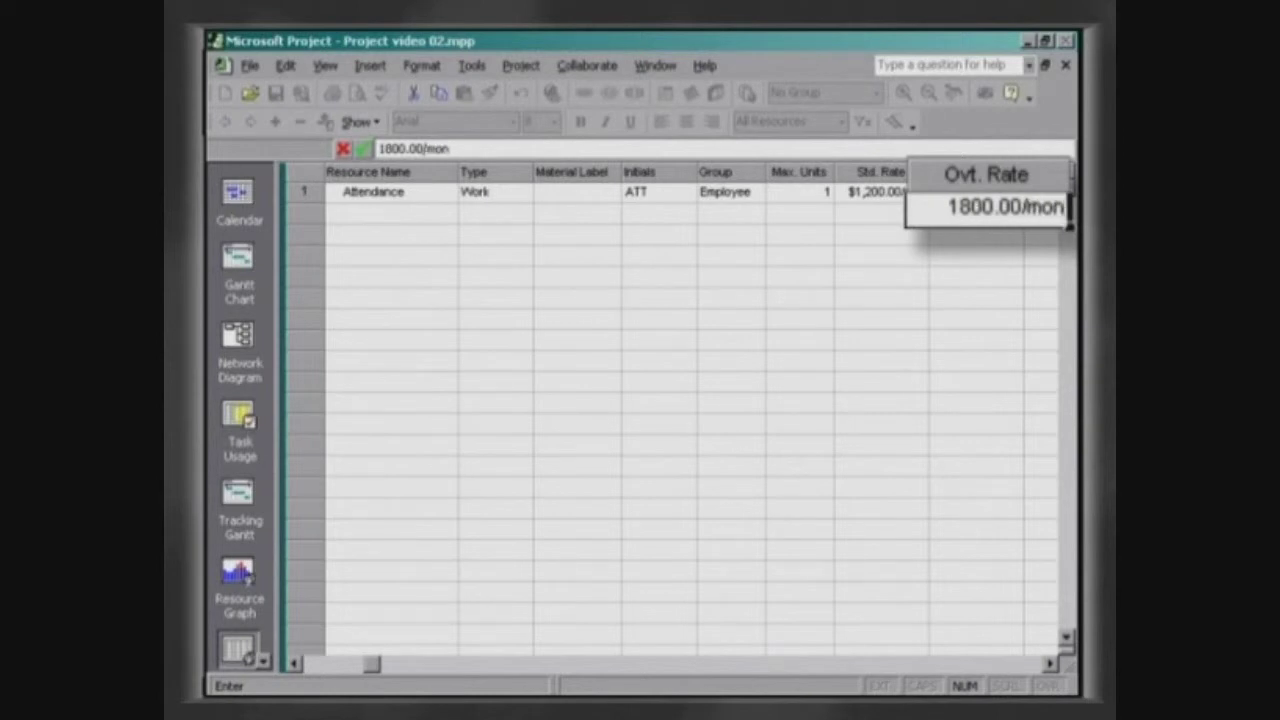
{"action": "key", "text": "Tab"}
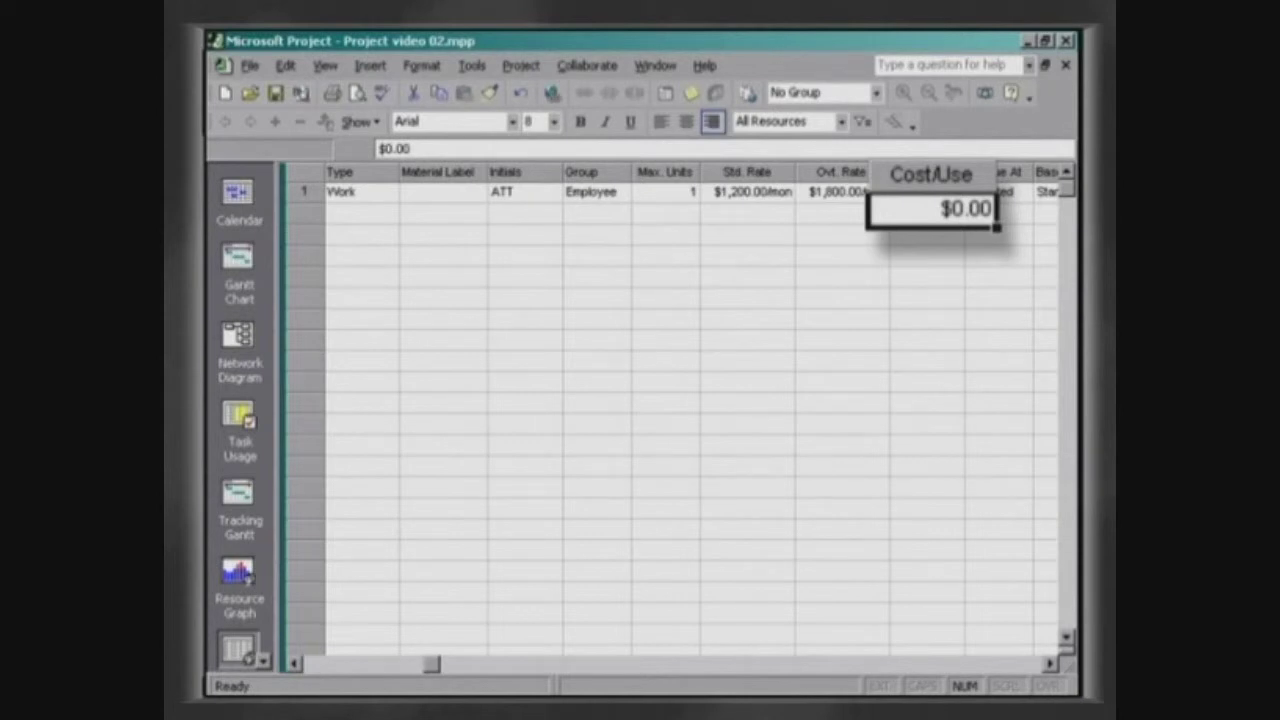
Keep Prorated accrual and the Standard base calendar for Attendance, and enter code 5147
{"action": "key", "text": "Tab"}
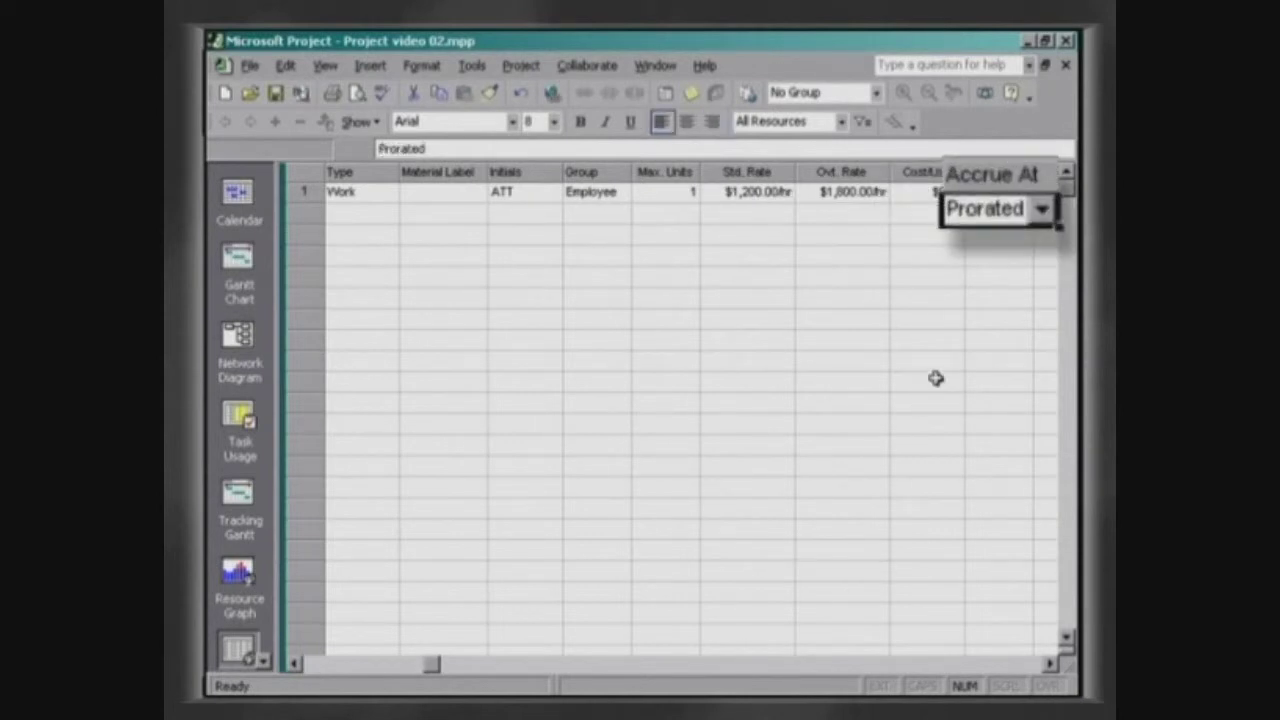
{"action": "left_click", "coordinate": [1047, 217]}
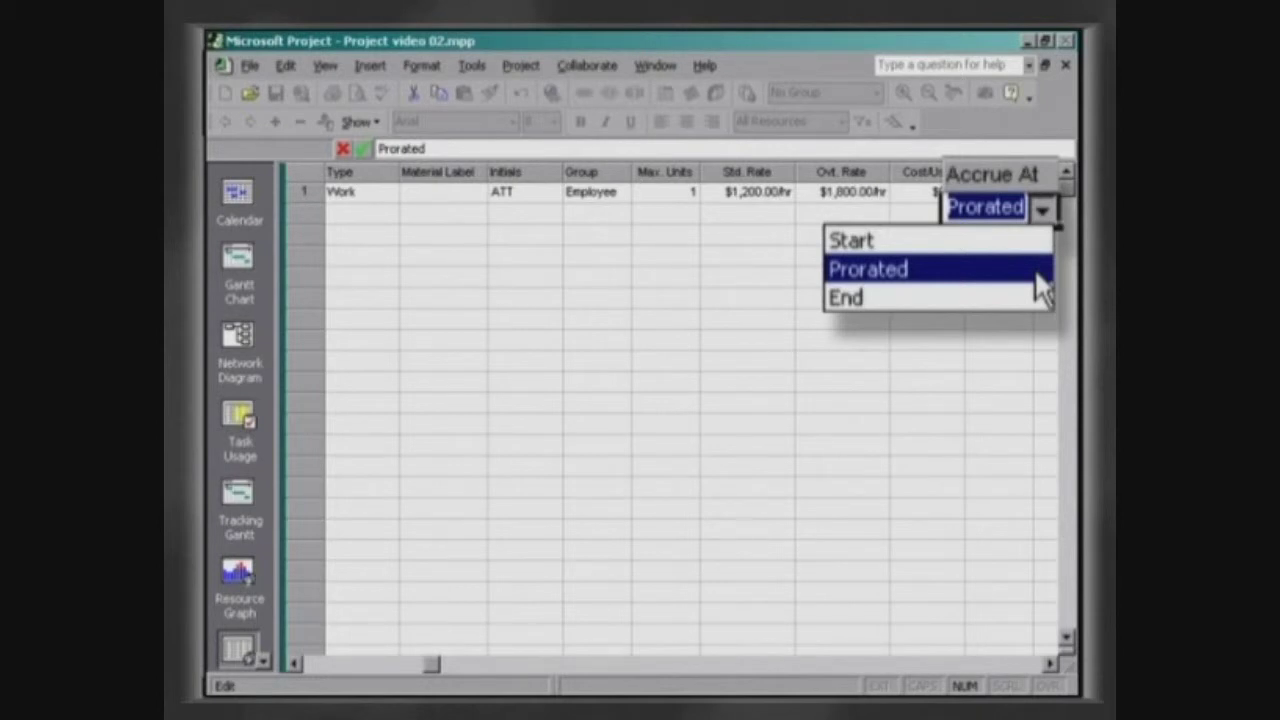
{"action": "left_click", "coordinate": [1034, 268]}
{"action": "left_click", "coordinate": [1049, 664]}
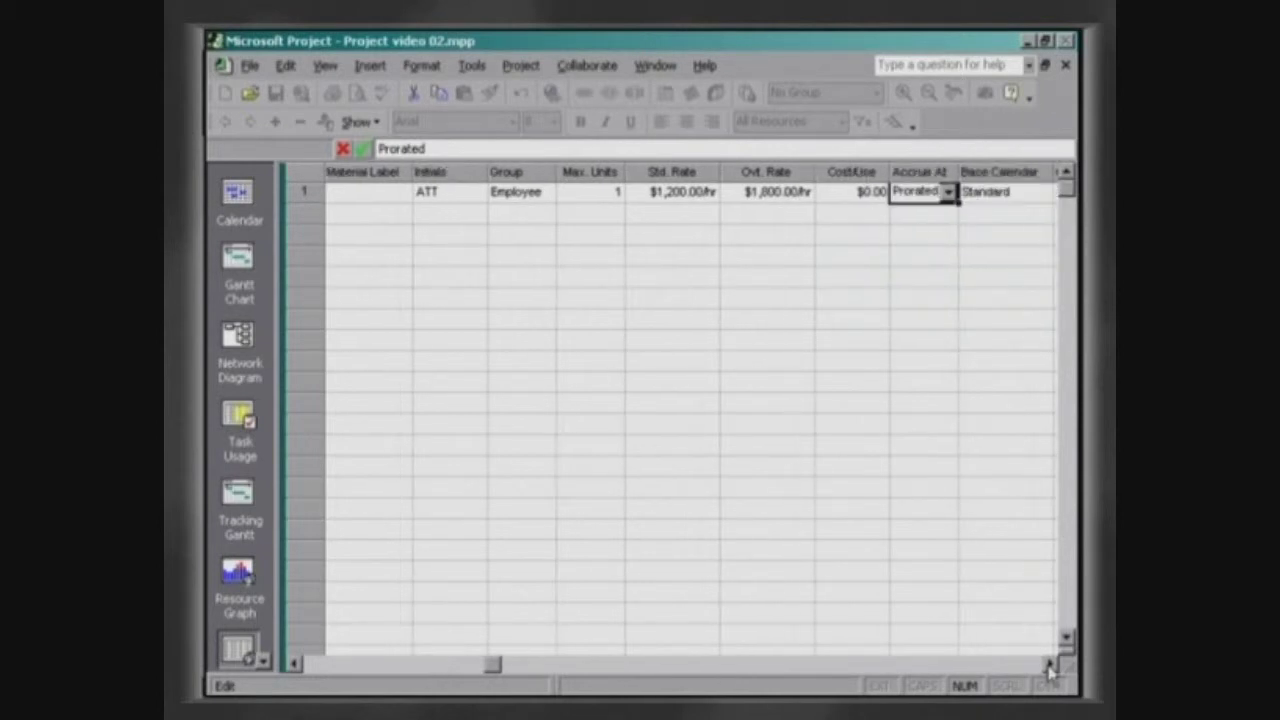
{"action": "left_click", "coordinate": [1049, 664]}
{"action": "left_click", "coordinate": [935, 192]}
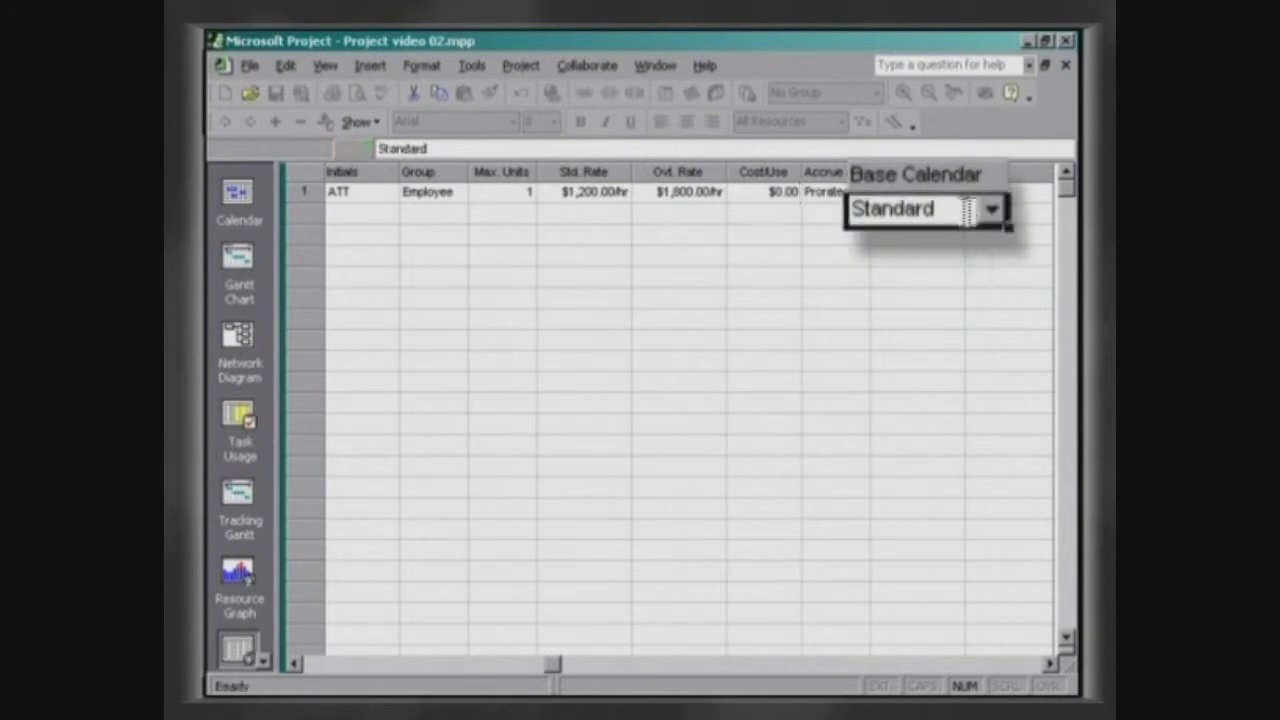
{"action": "left_click", "coordinate": [992, 209]}
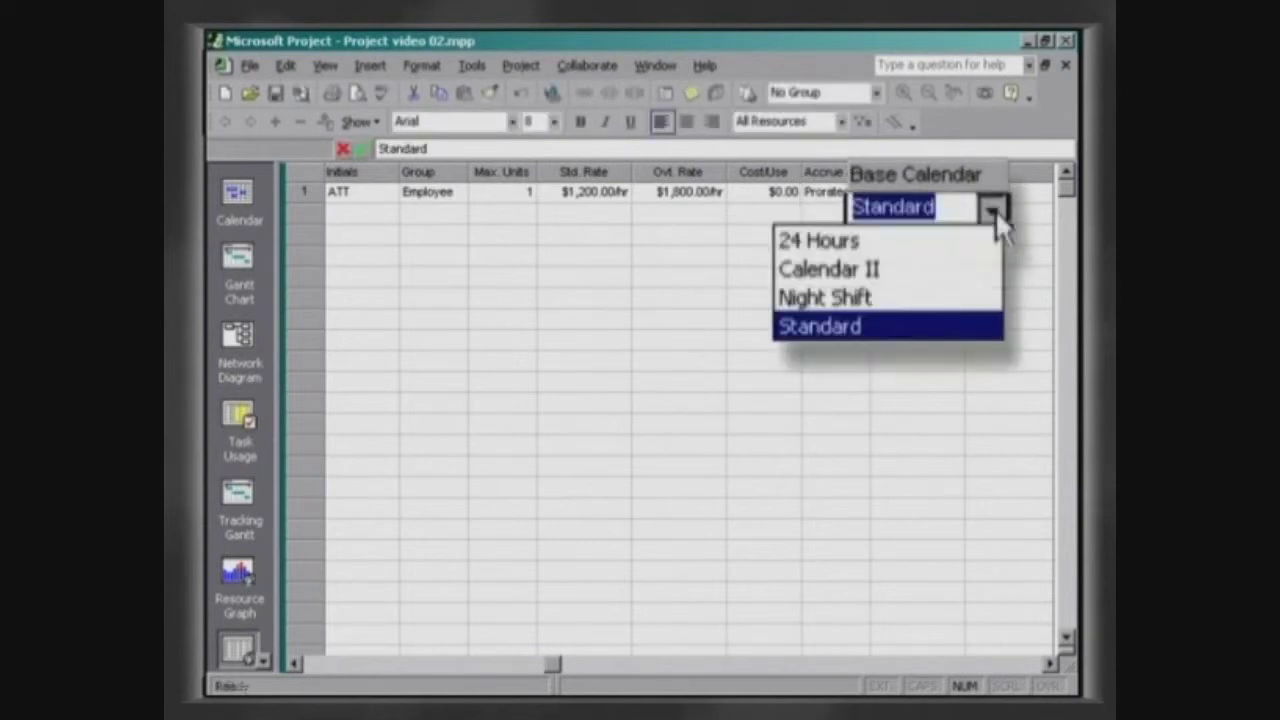
{"action": "left_click", "coordinate": [984, 326]}
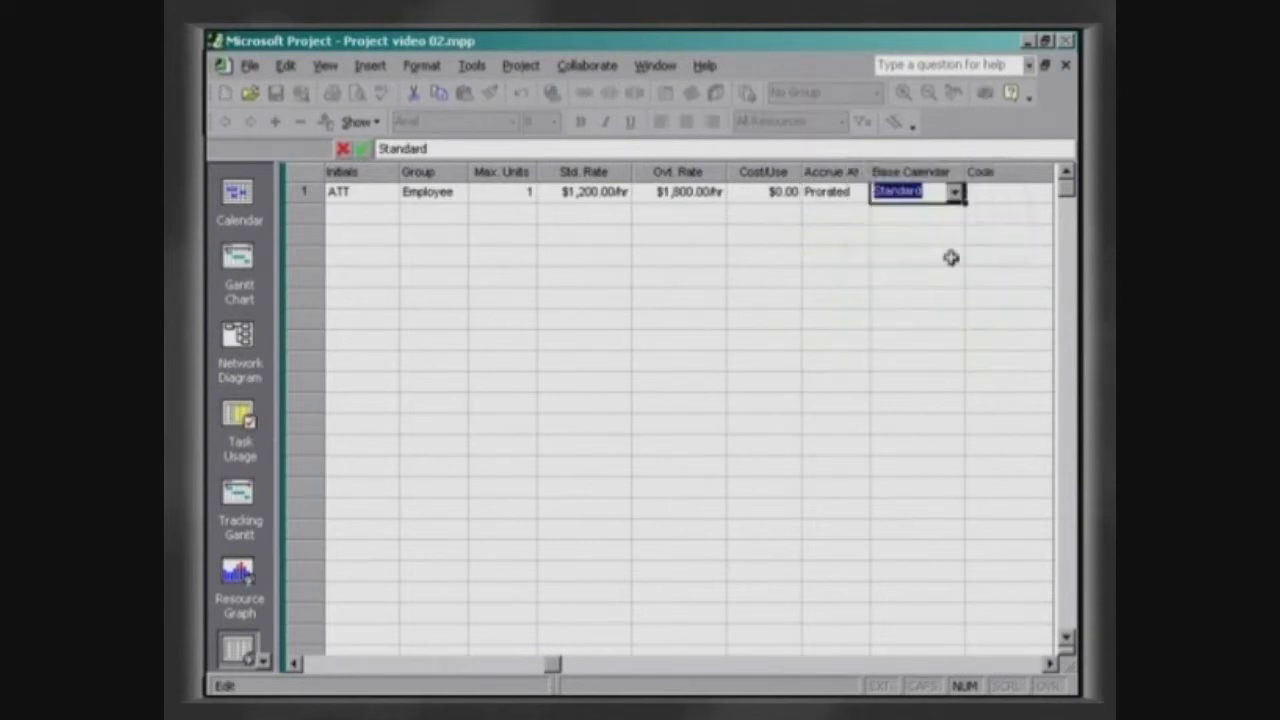
{"action": "left_click", "coordinate": [986, 196]}
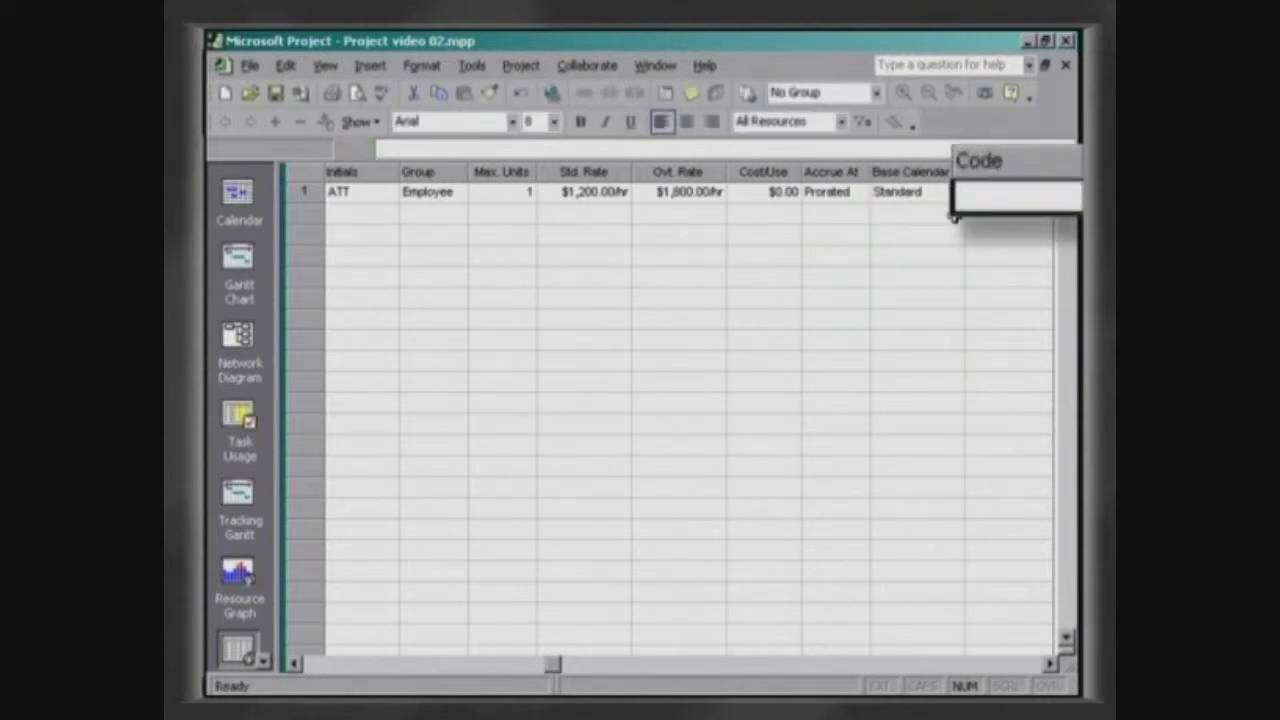
{"action": "type", "text": "5147"}
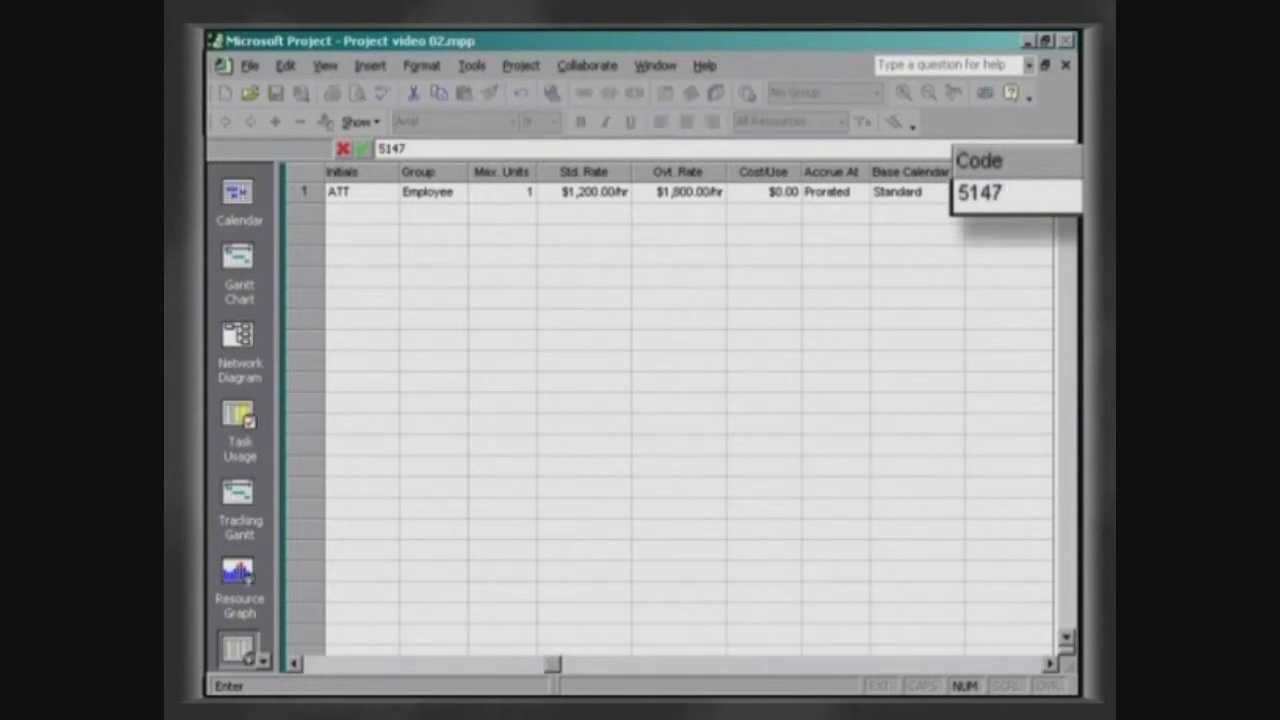
{"action": "key", "text": "Return"}
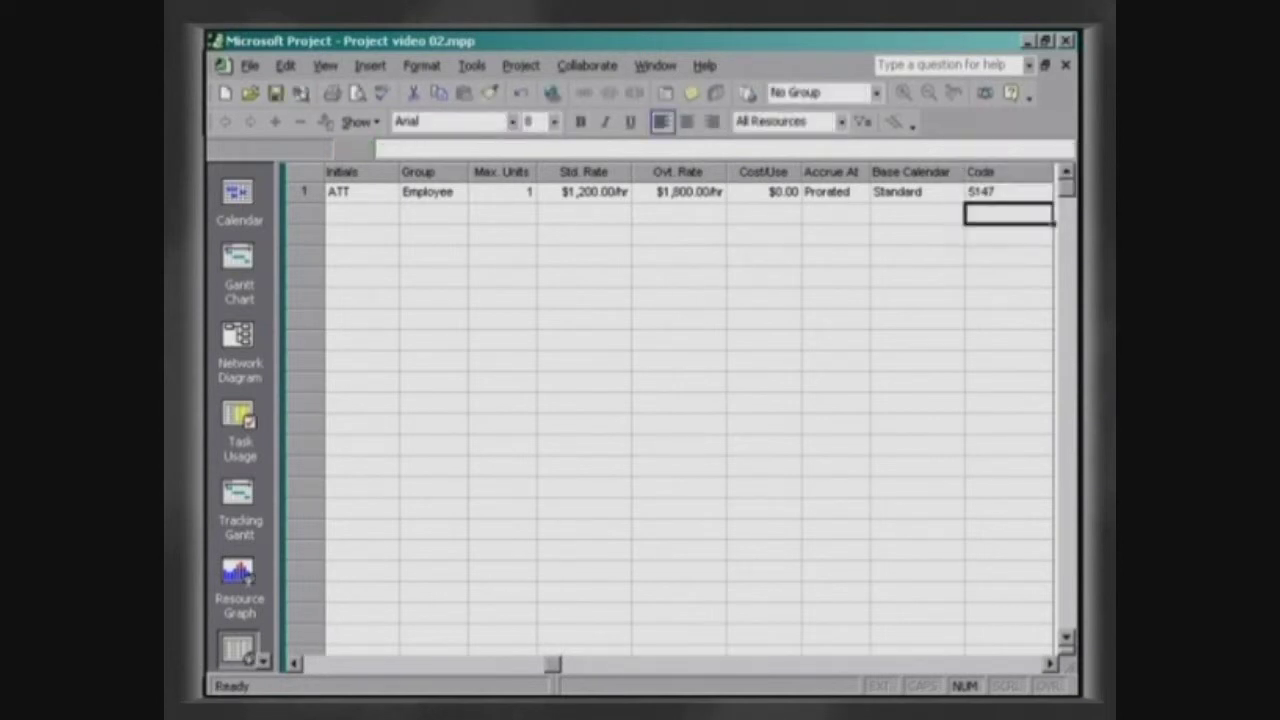
Add a second resource named Paint with type Material
{"action": "left_click", "coordinate": [303, 663]}
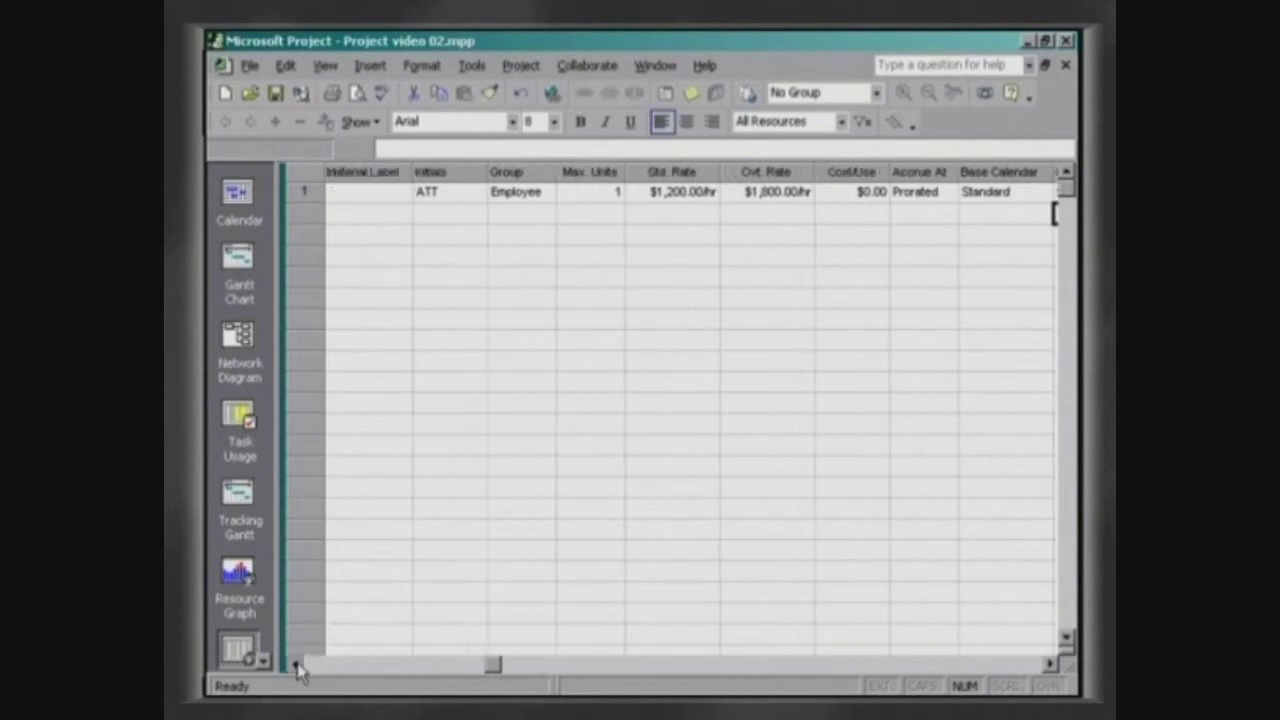
{"action": "left_click", "coordinate": [385, 212]}
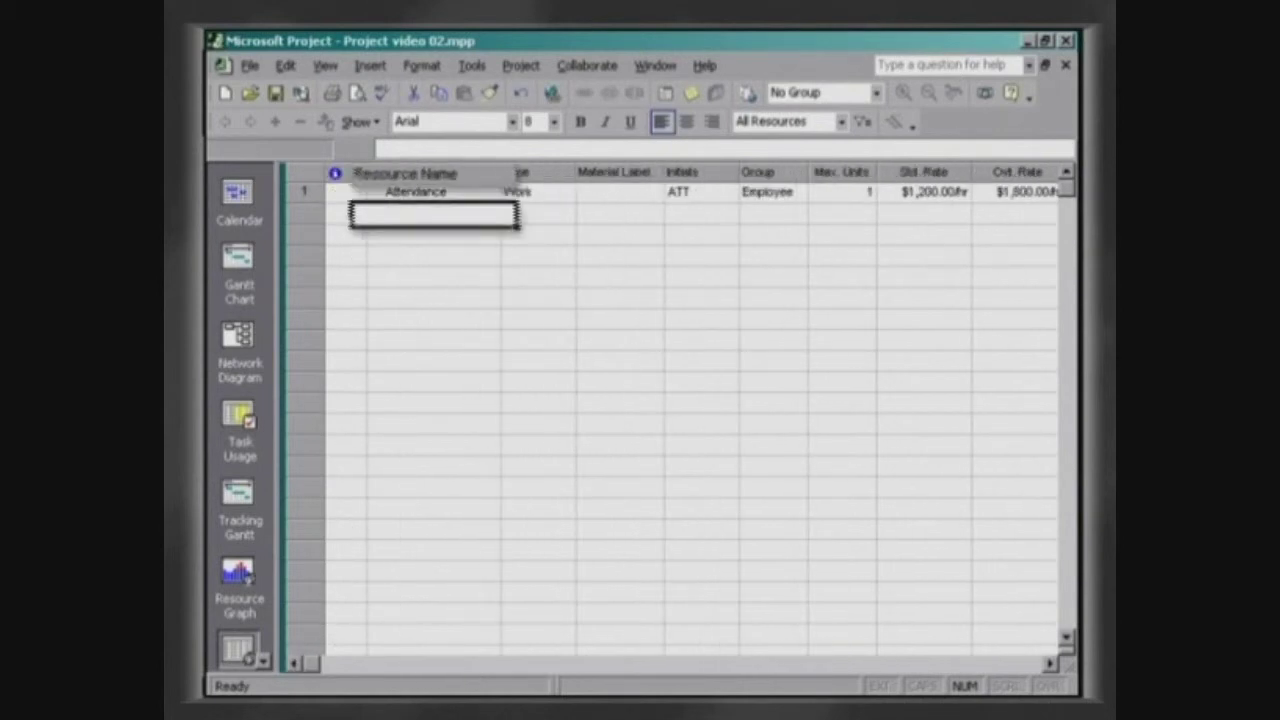
{"action": "type", "text": "Paint"}
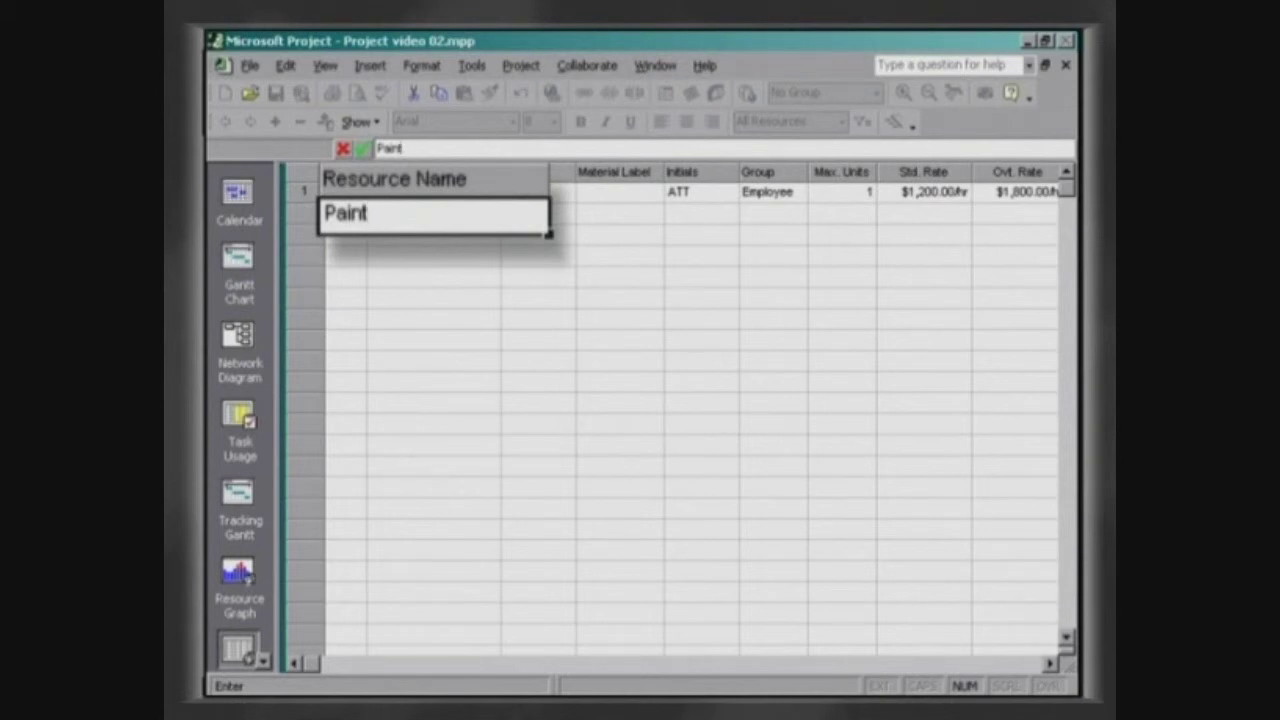
{"action": "left_click", "coordinate": [541, 214]}
{"action": "left_click", "coordinate": [587, 218]}
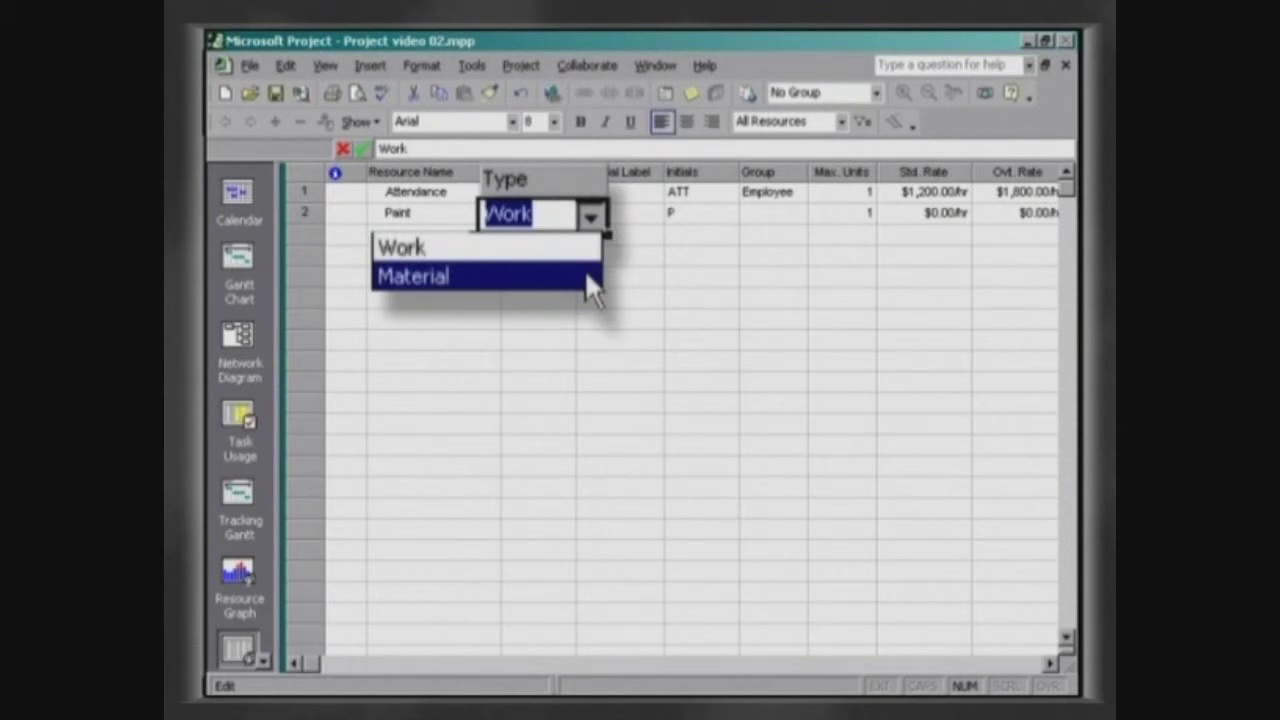
{"action": "left_click", "coordinate": [585, 275]}
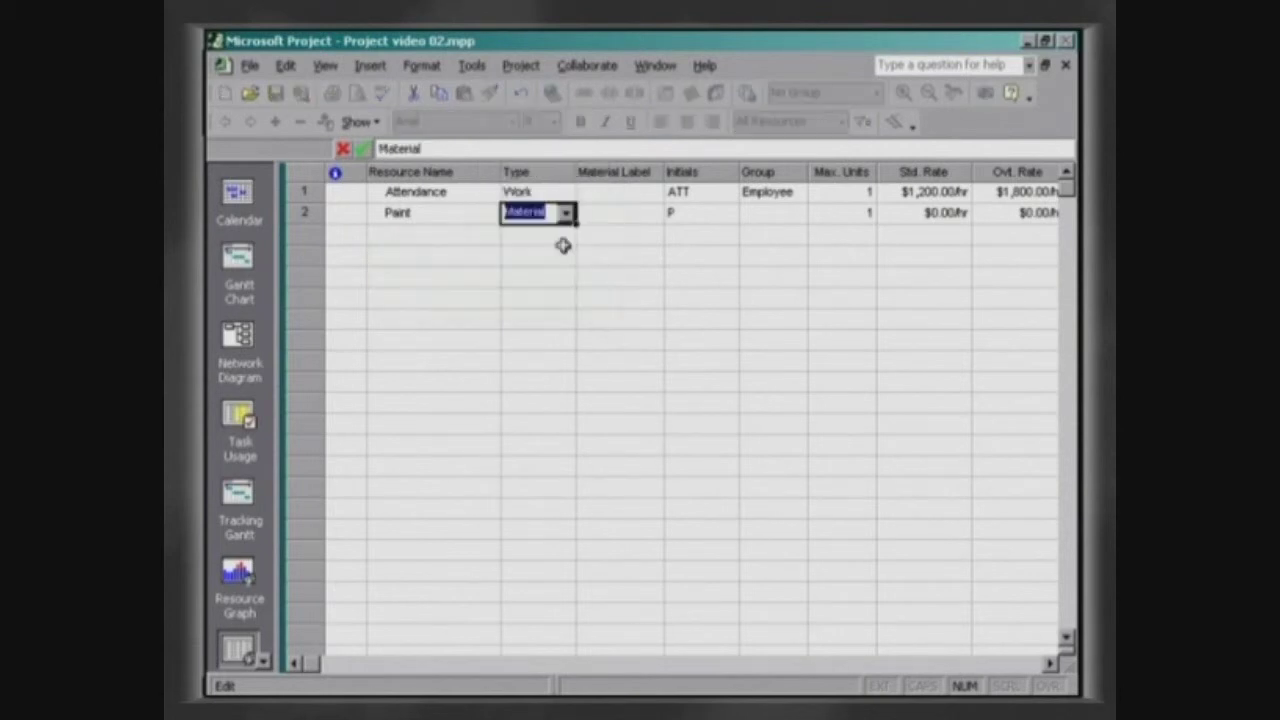
Give Paint label Can(s), initials PNT, group Material, rate $50.00 and accrual at Start
{"action": "left_click", "coordinate": [641, 219]}
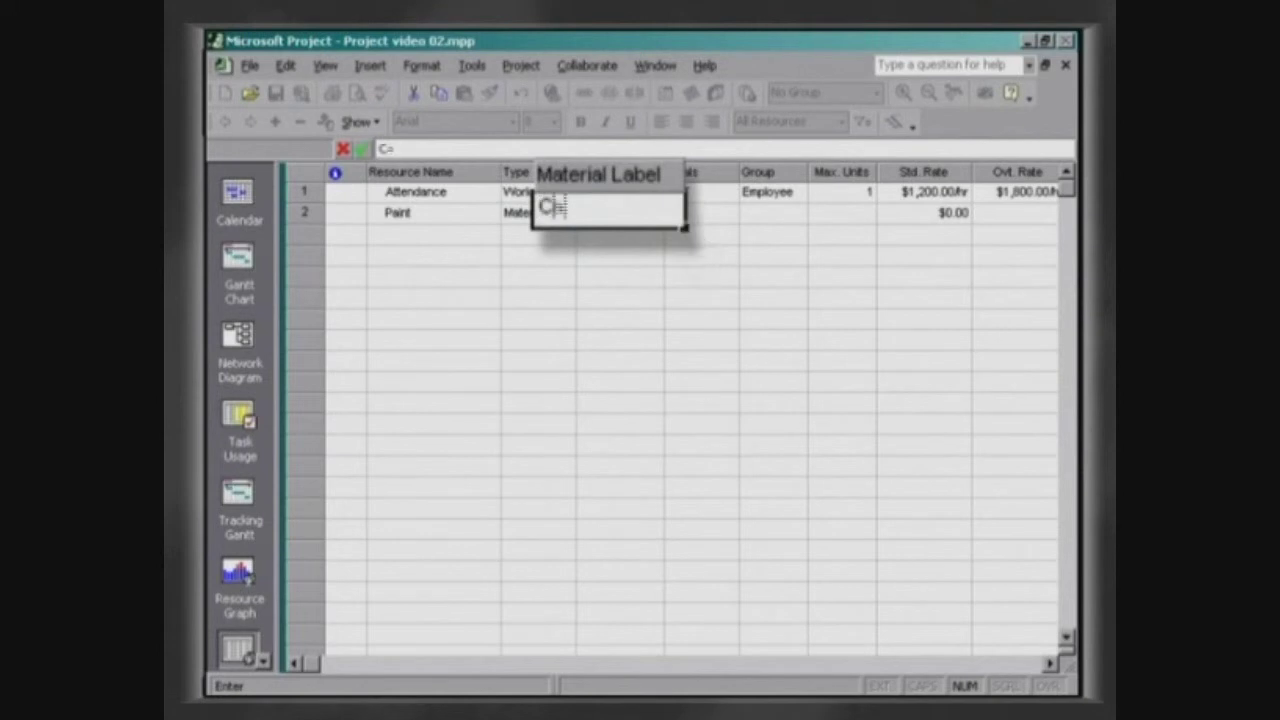
{"action": "type", "text": "an(s)"}
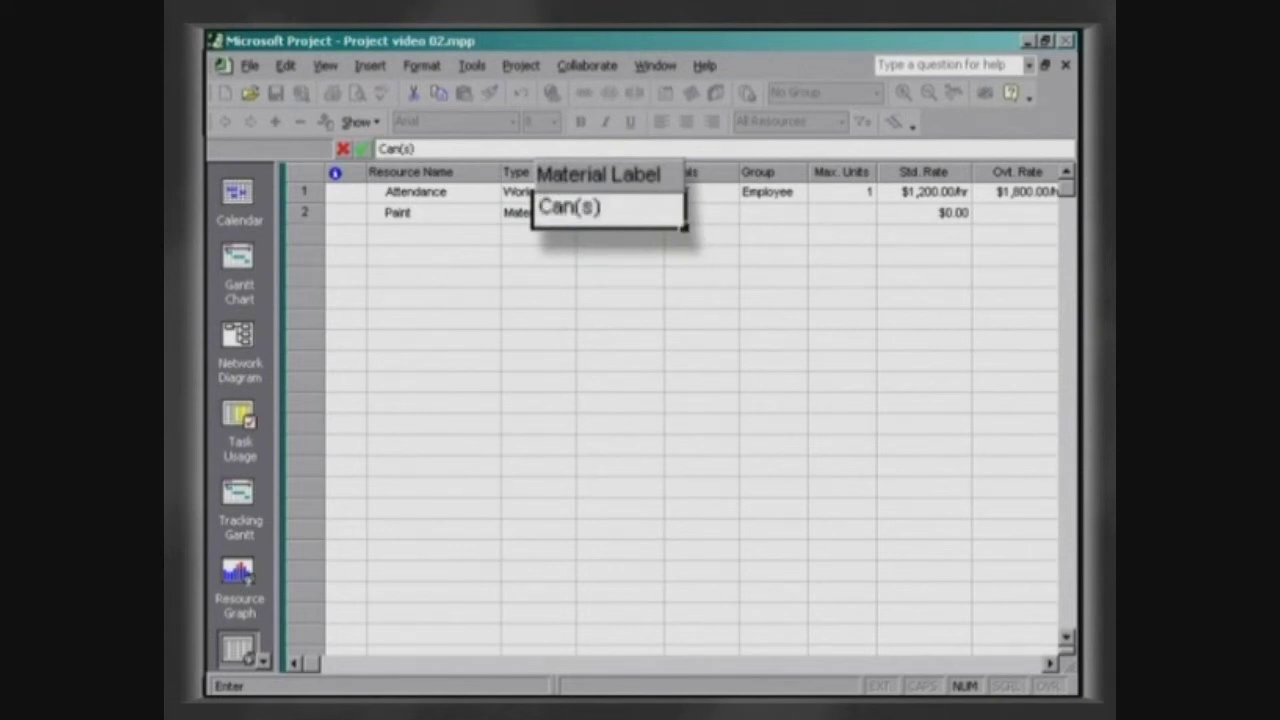
{"action": "key", "text": "Tab"}
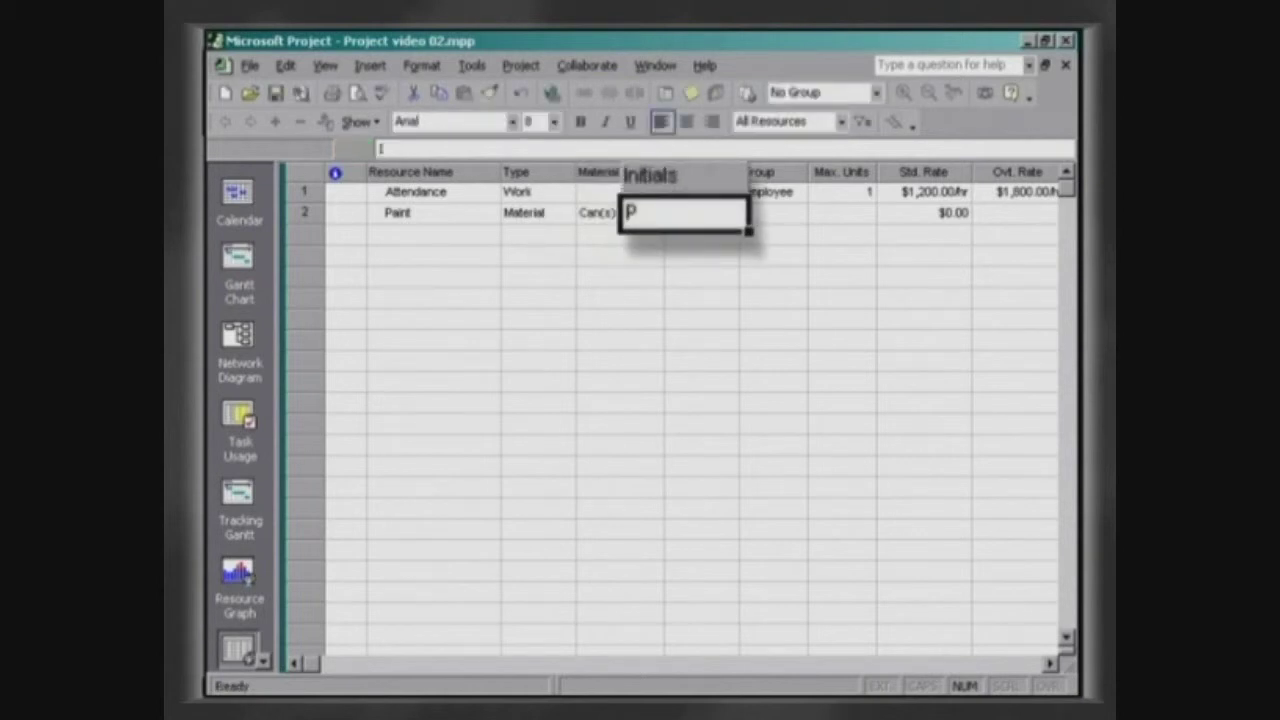
{"action": "type", "text": "PNT"}
{"action": "key", "text": "Tab"}
{"action": "type", "text": "Mate"}
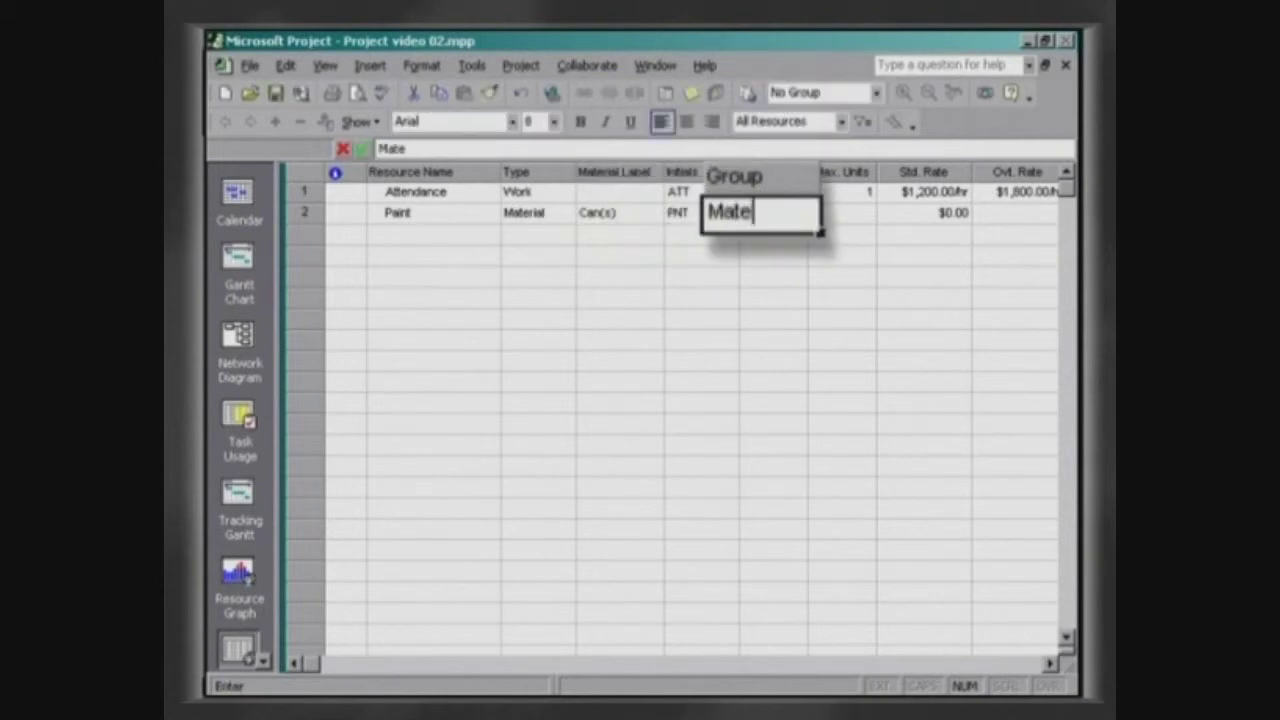
{"action": "type", "text": "rial"}
{"action": "key", "text": "Tab"}
{"action": "key", "text": "Tab"}
{"action": "type", "text": "50"}
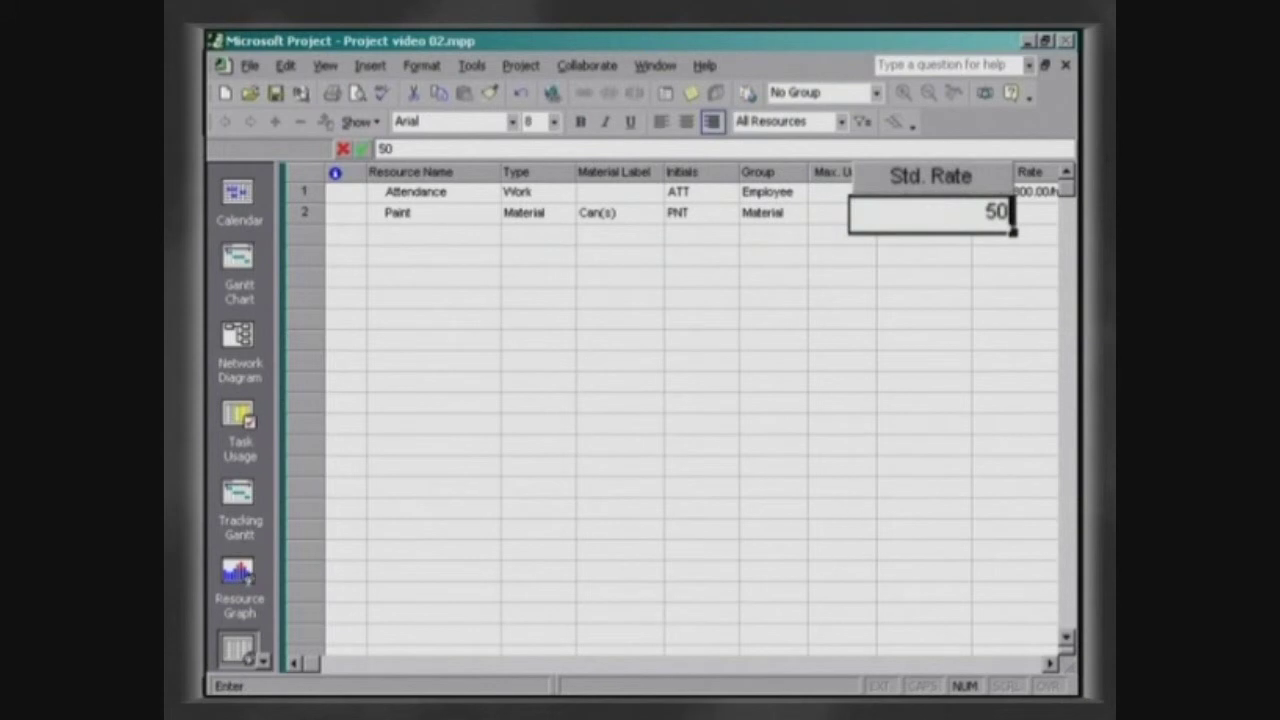
{"action": "key", "text": "Tab"}
{"action": "key", "text": "Tab"}
{"action": "key", "text": "Tab"}
{"action": "left_click", "coordinate": [1046, 218]}
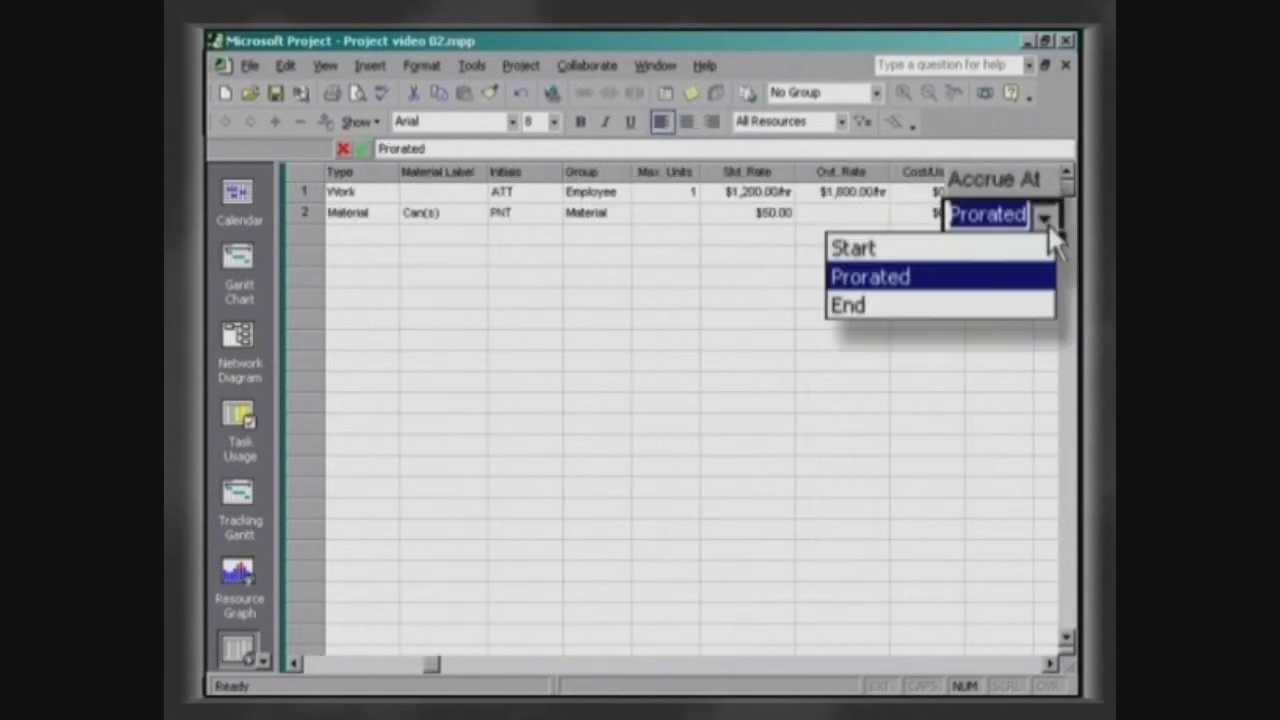
{"action": "left_click", "coordinate": [1020, 230]}
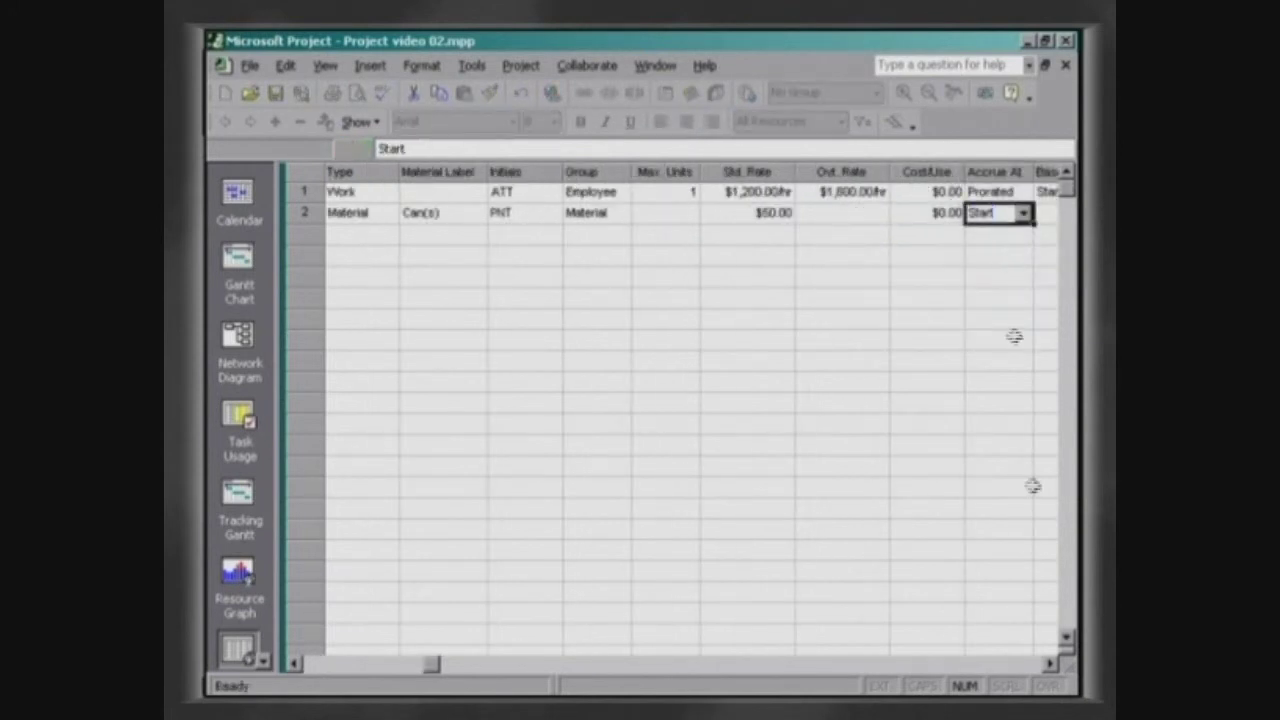
{"action": "left_click", "coordinate": [1048, 664]}
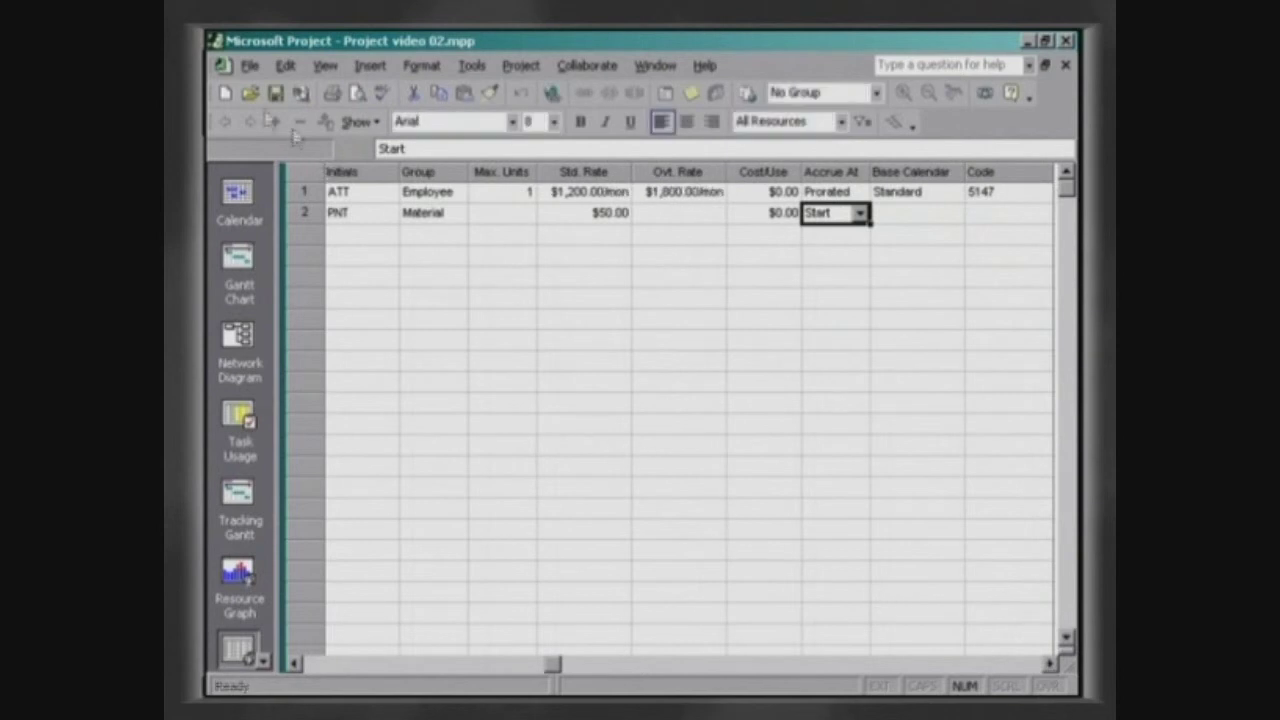
Open the project file Project video 03.mpp
{"action": "left_click", "coordinate": [251, 108]}
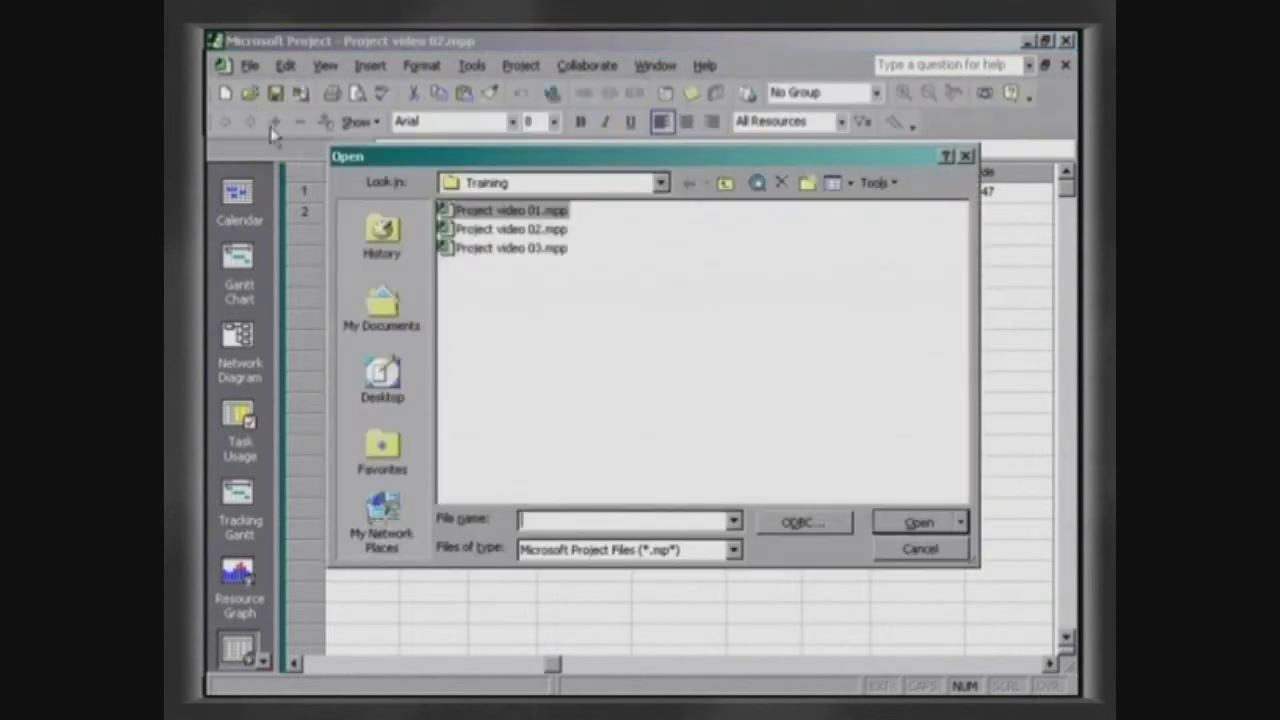
{"action": "double_click", "coordinate": [462, 288]}
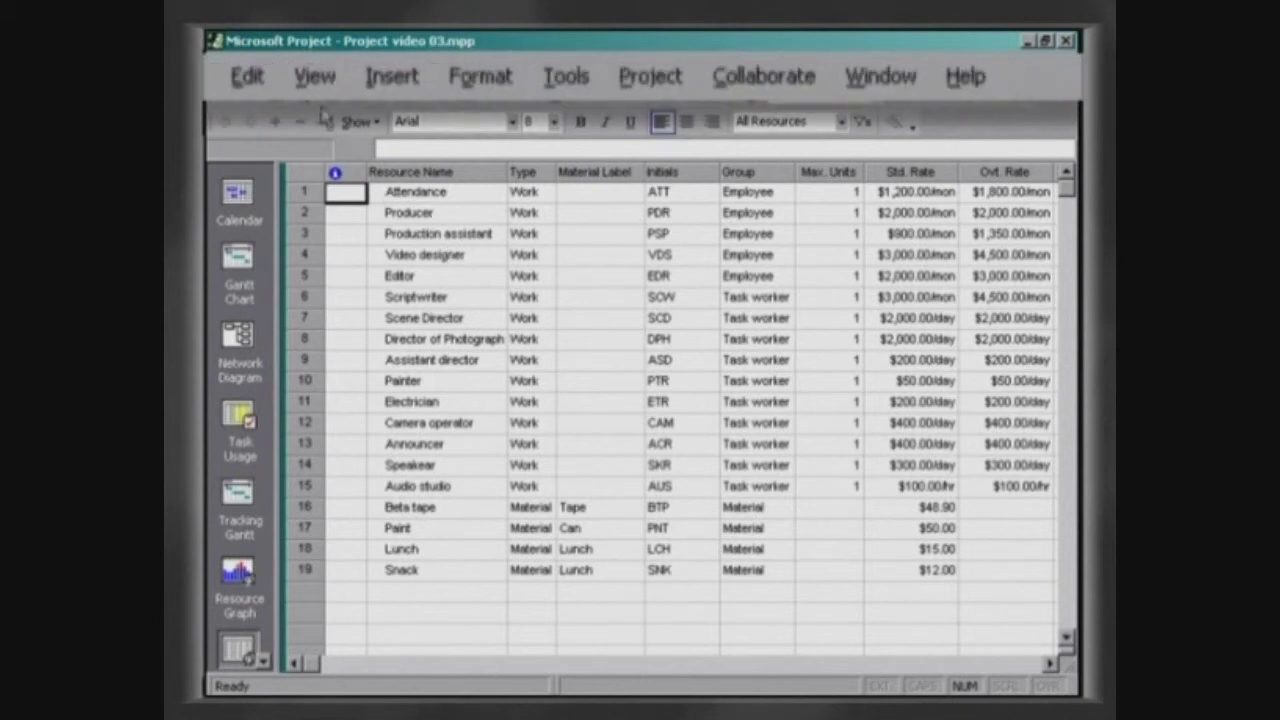
Apply the Entry - Material Resources table and autofit the Std. Rate column
{"action": "left_click", "coordinate": [298, 86]}
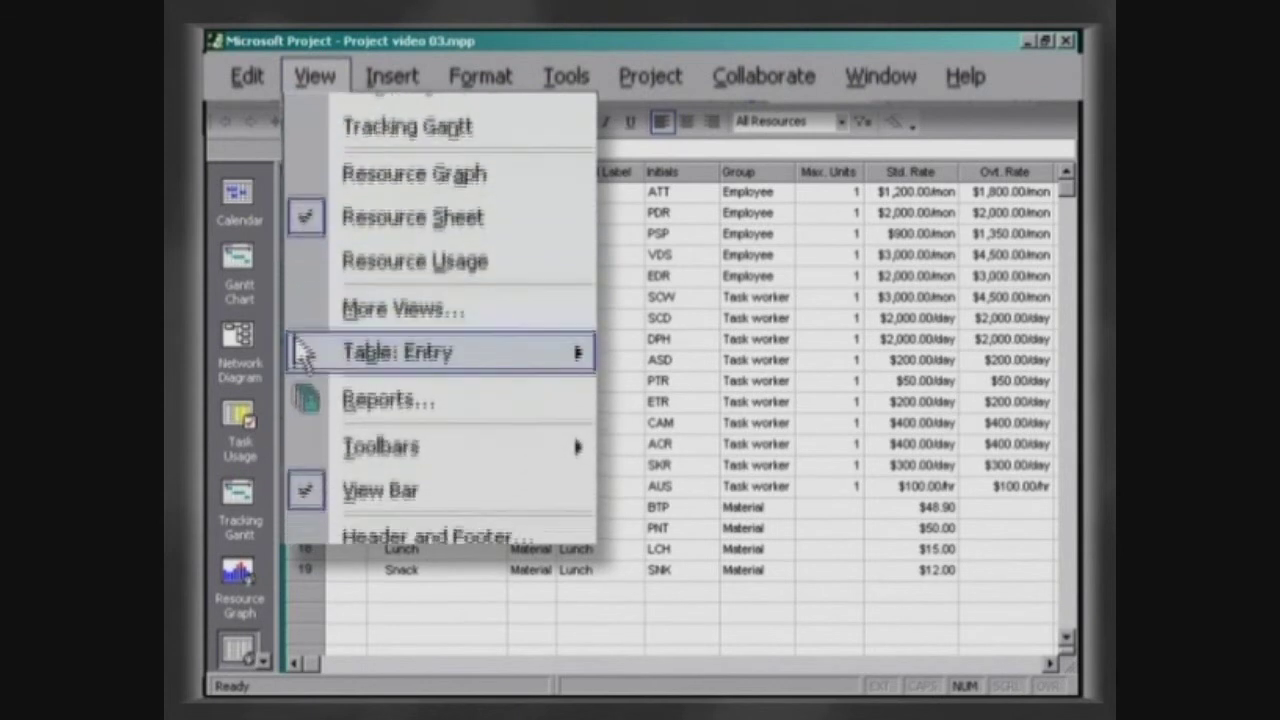
{"action": "mouse_move", "coordinate": [315, 300]}
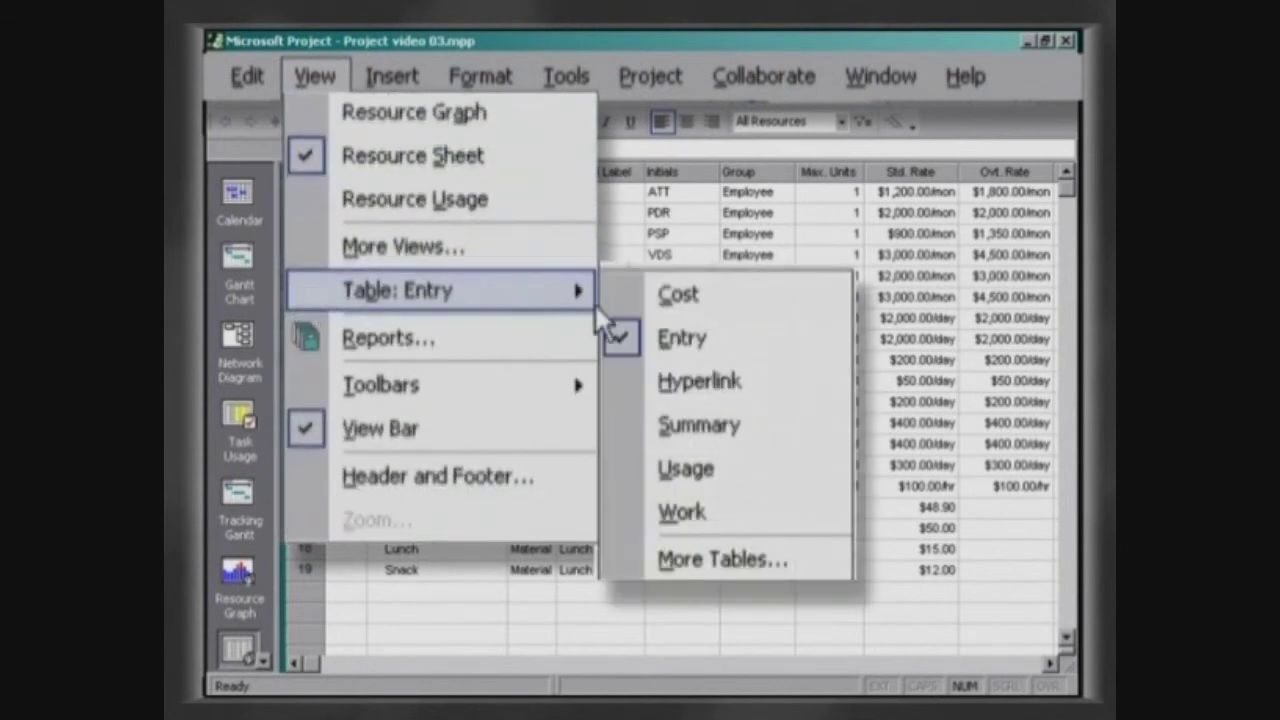
{"action": "left_click", "coordinate": [640, 565]}
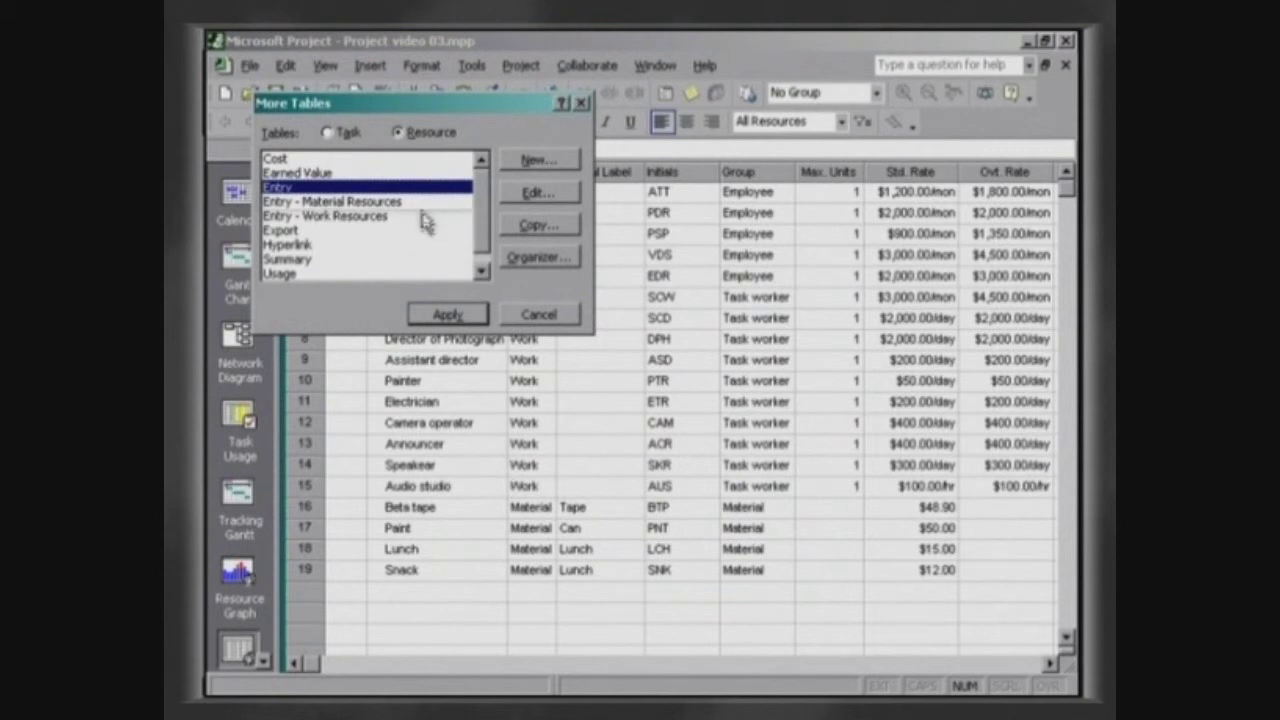
{"action": "left_click", "coordinate": [460, 205]}
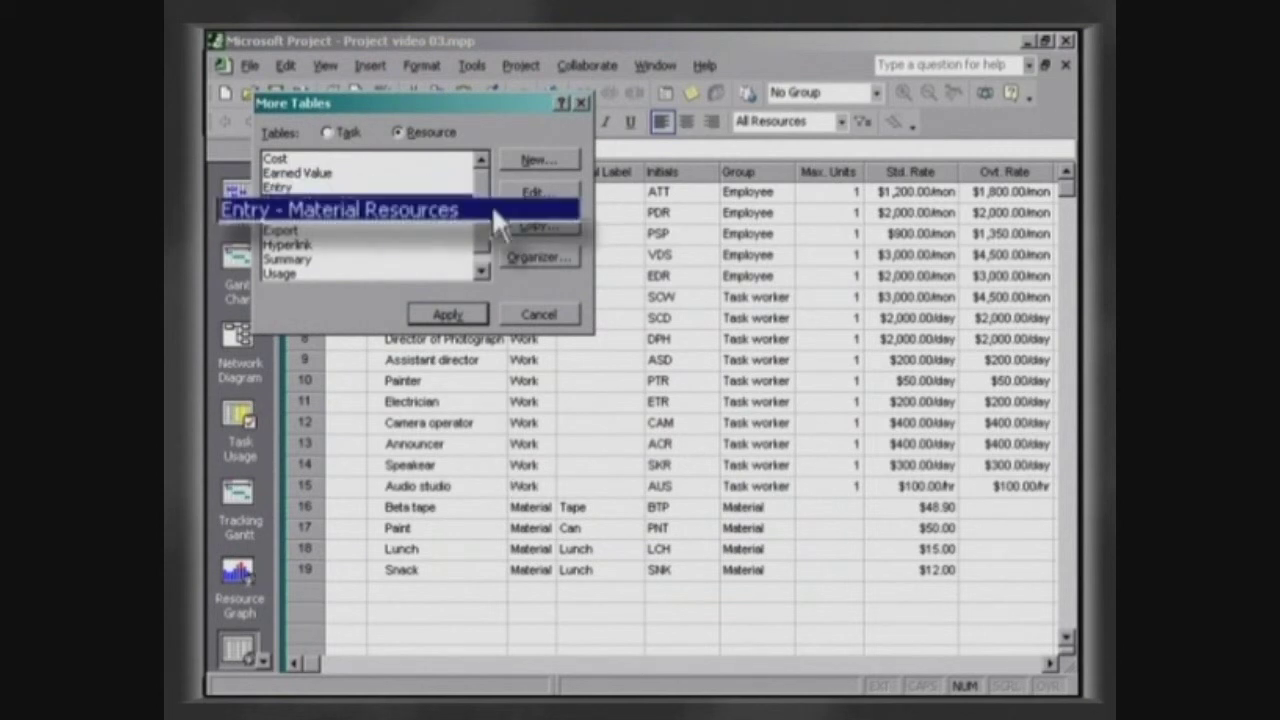
{"action": "left_click", "coordinate": [465, 313]}
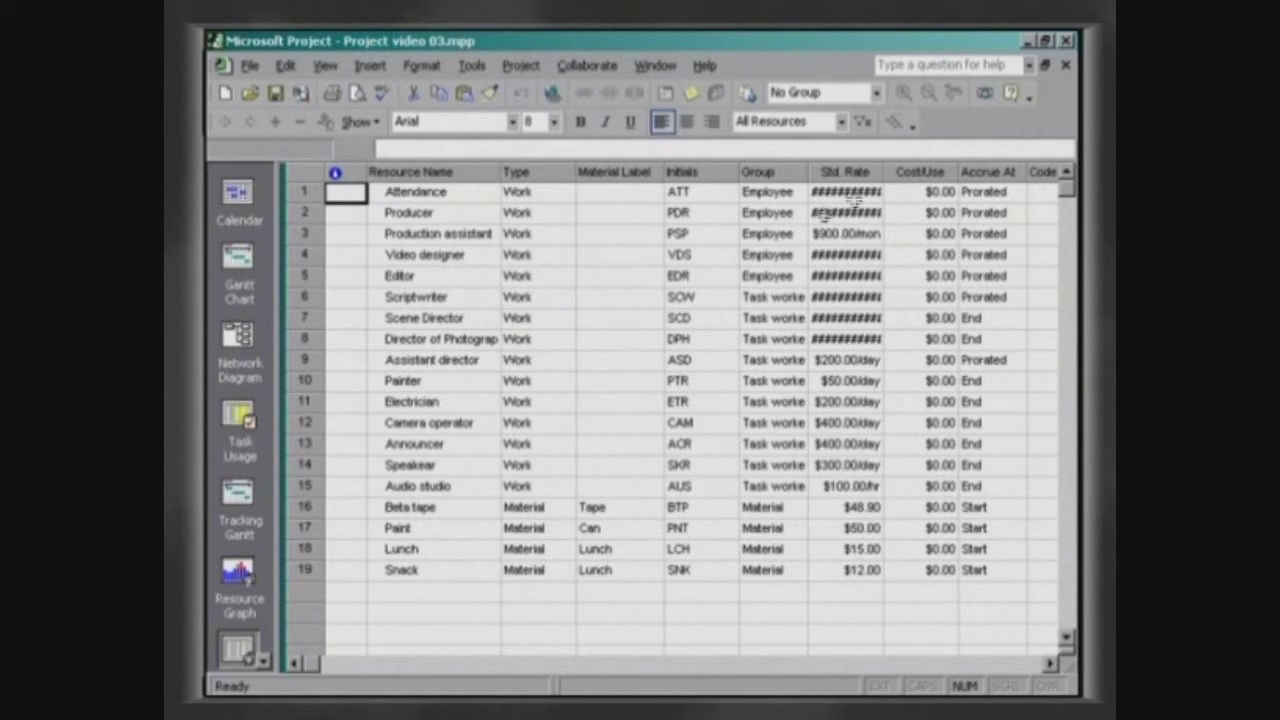
{"action": "double_click", "coordinate": [884, 172]}
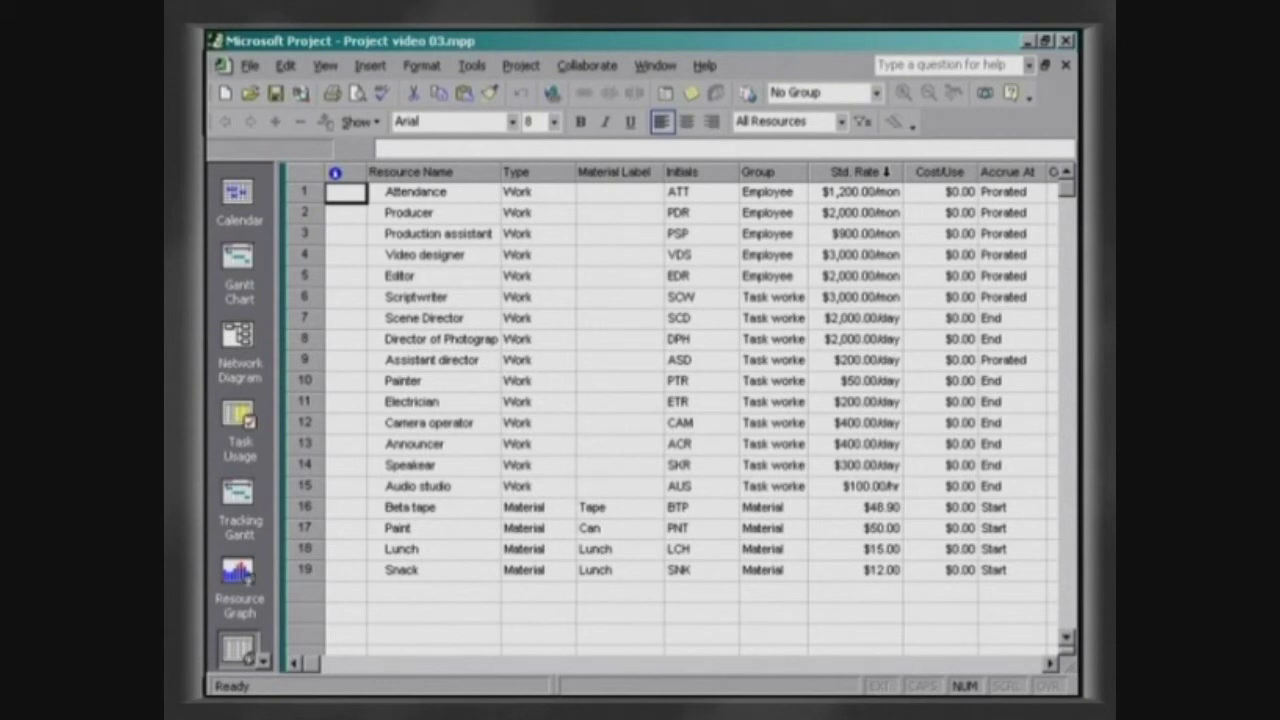
Apply the Resources - Work filter to the resource sheet
{"action": "left_click", "coordinate": [872, 130]}
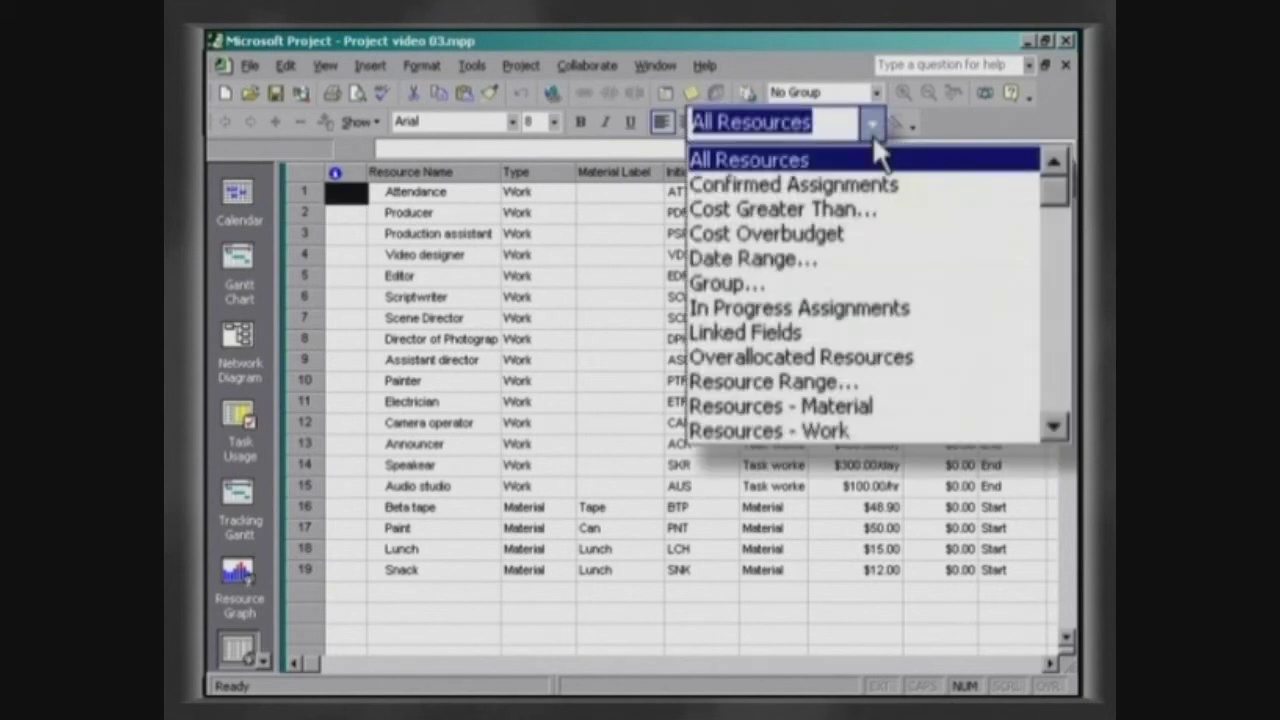
{"action": "left_click", "coordinate": [941, 428]}
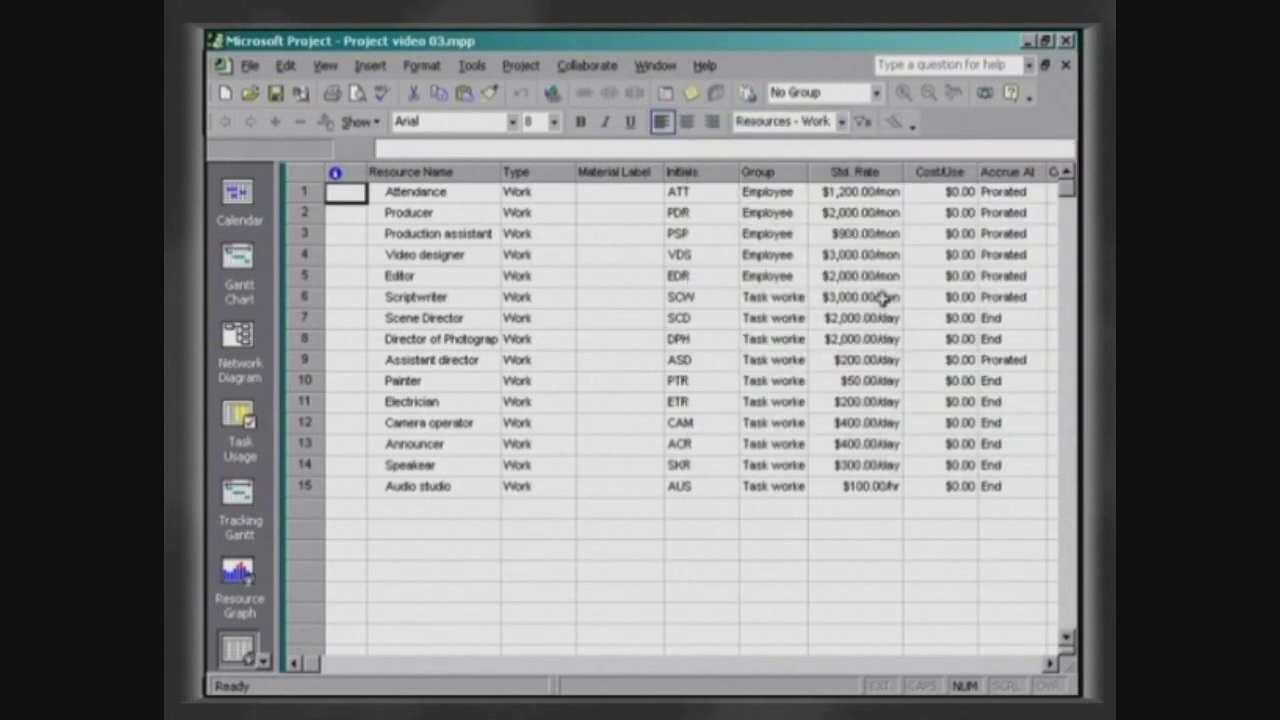